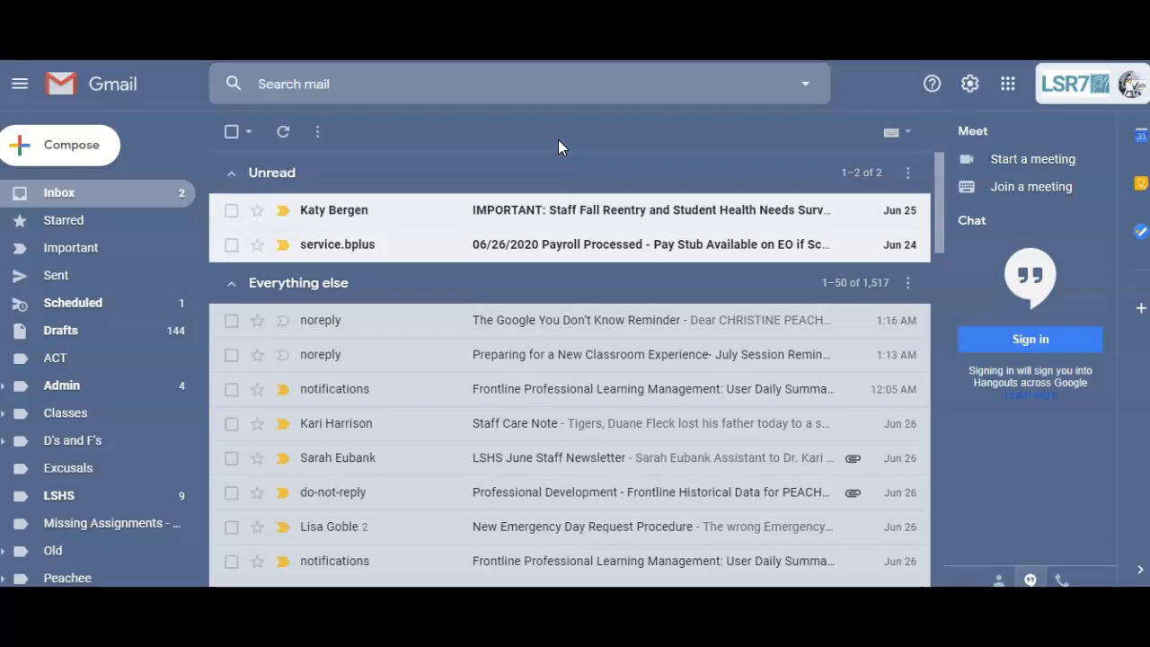
Step: Look through Gmail's Advanced settings for templates, then leave Settings without saving
click(968, 83)
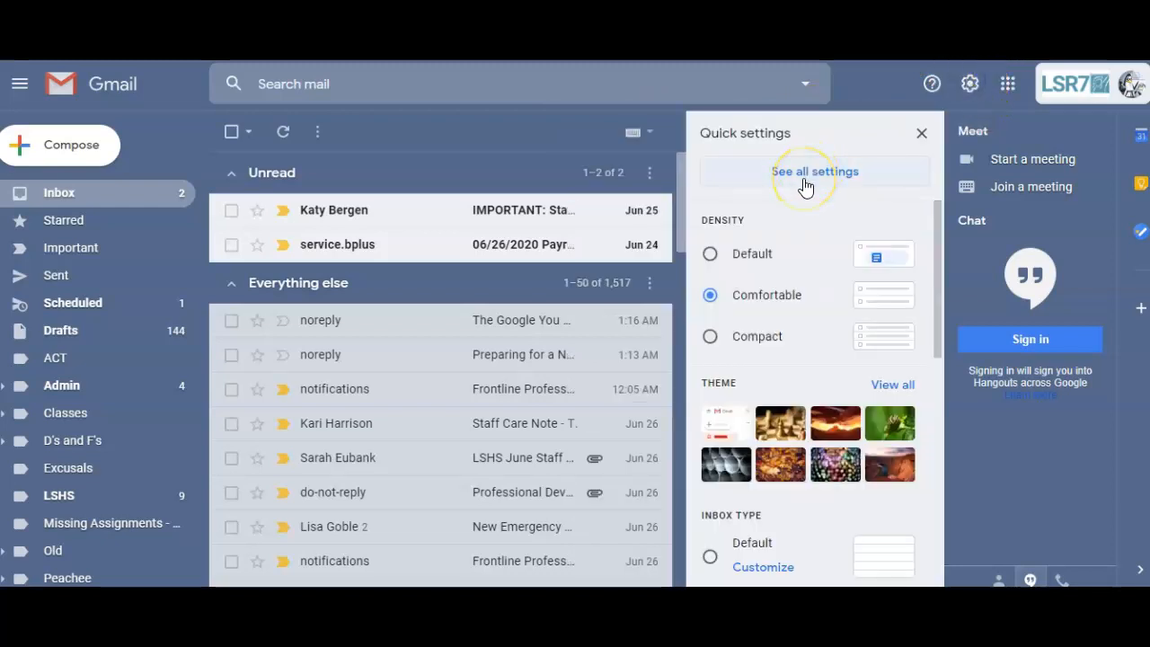
click(806, 184)
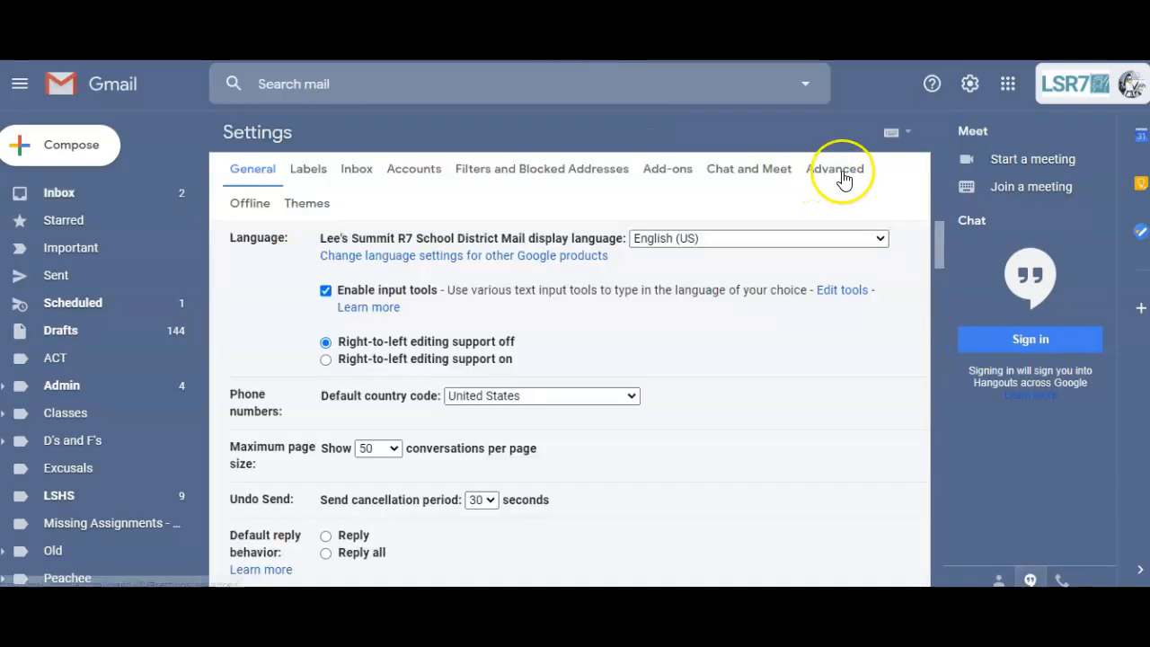
click(844, 178)
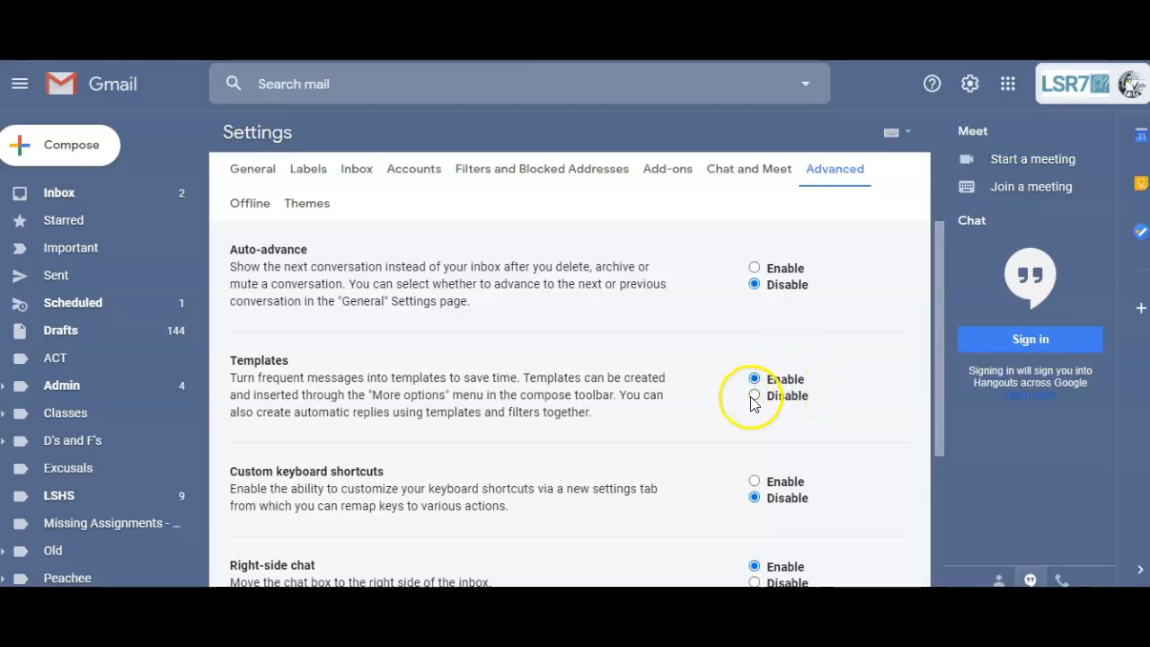
scroll(654, 342, down, 3)
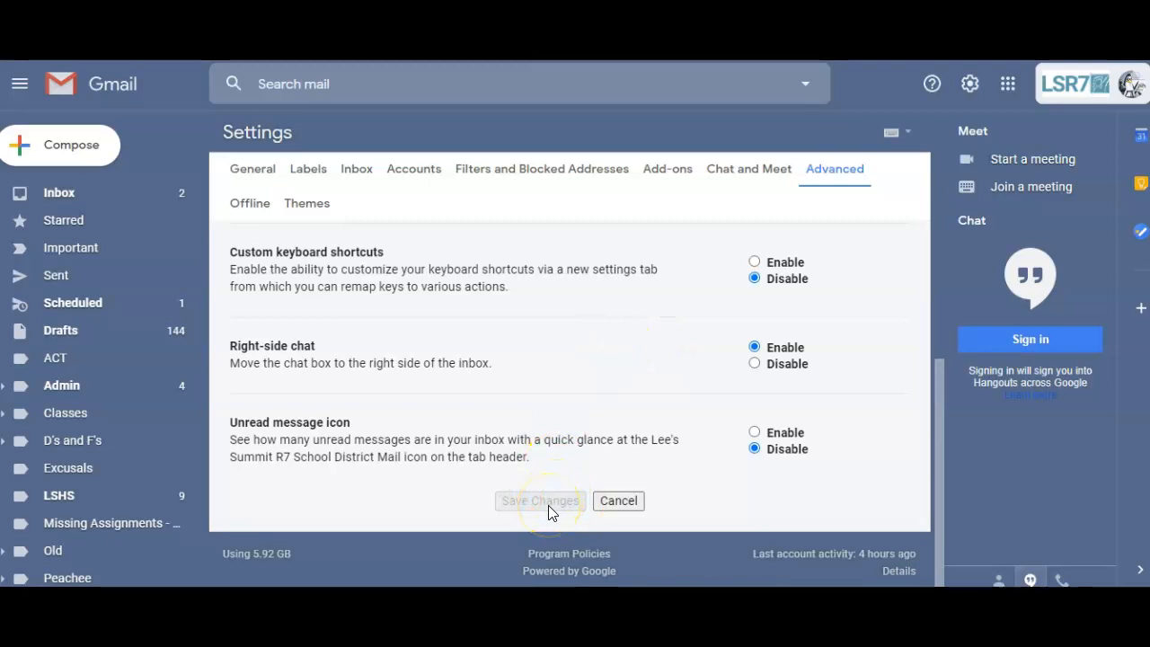
click(627, 501)
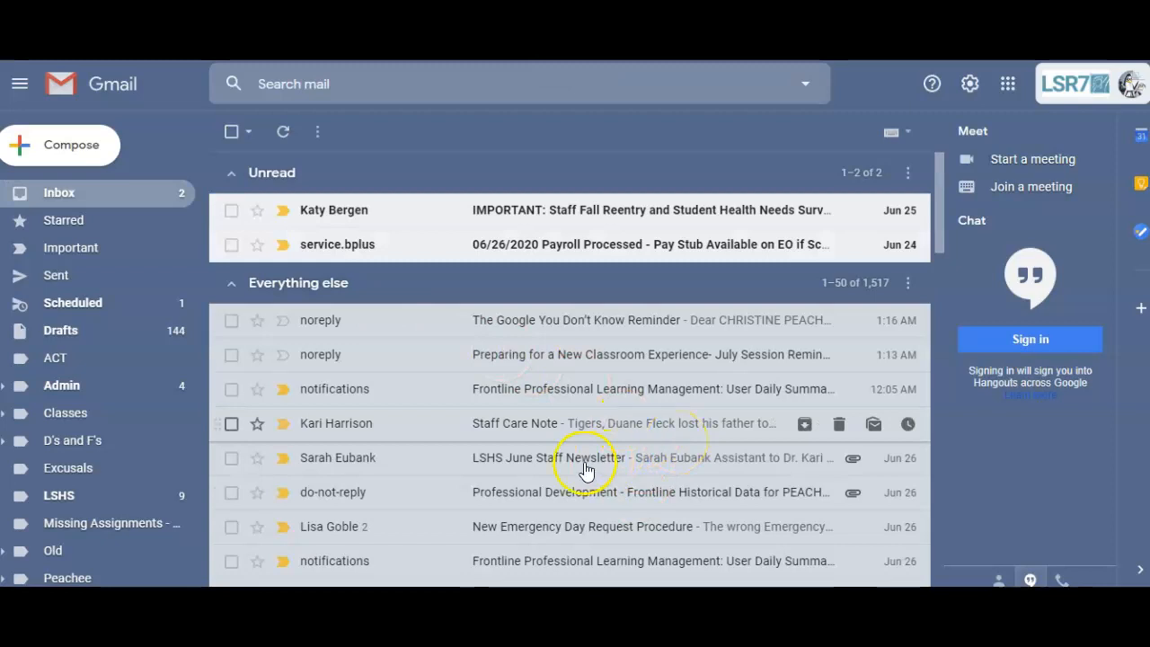
Step: Start a new message and insert the D's and F's template into it
click(85, 157)
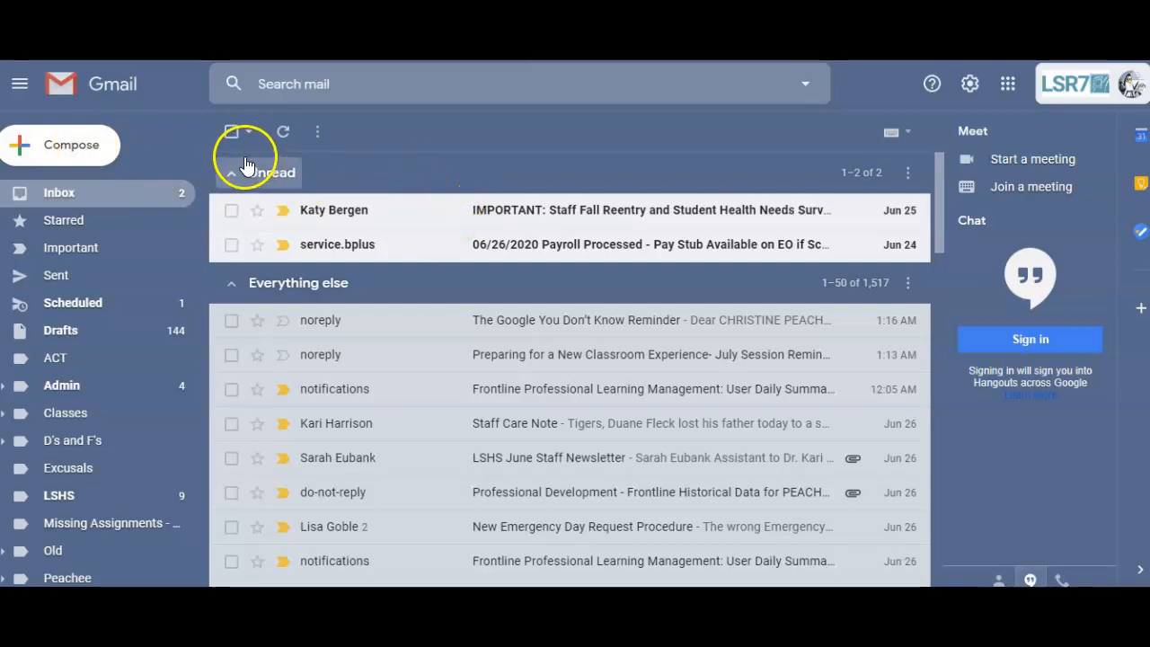
click(105, 148)
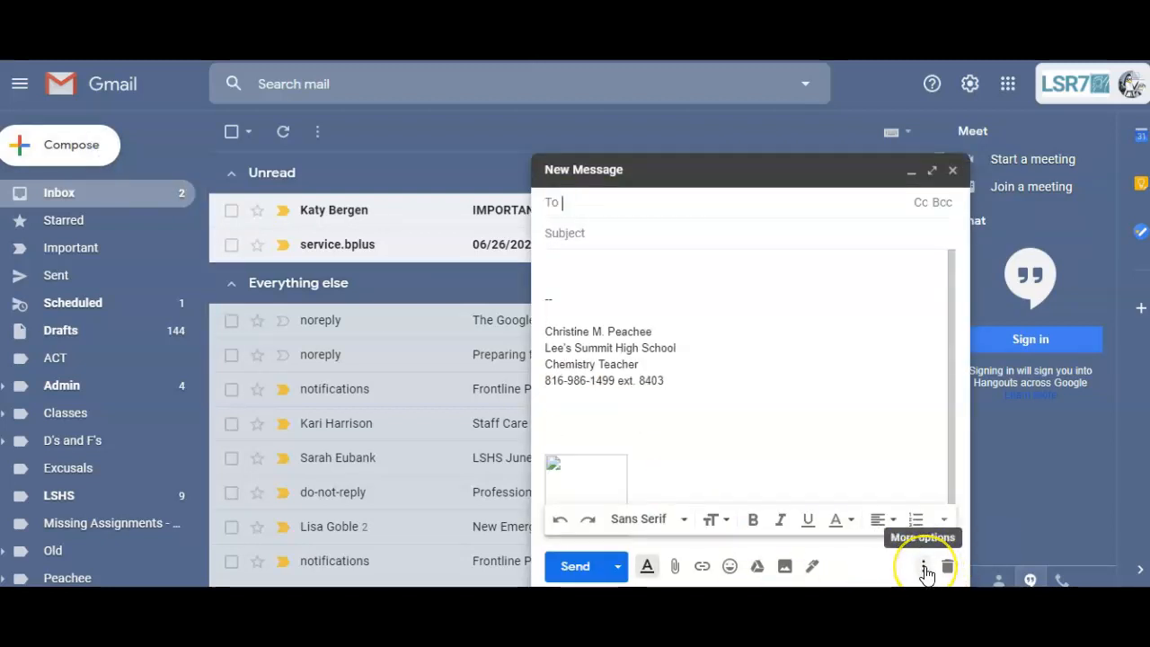
click(925, 567)
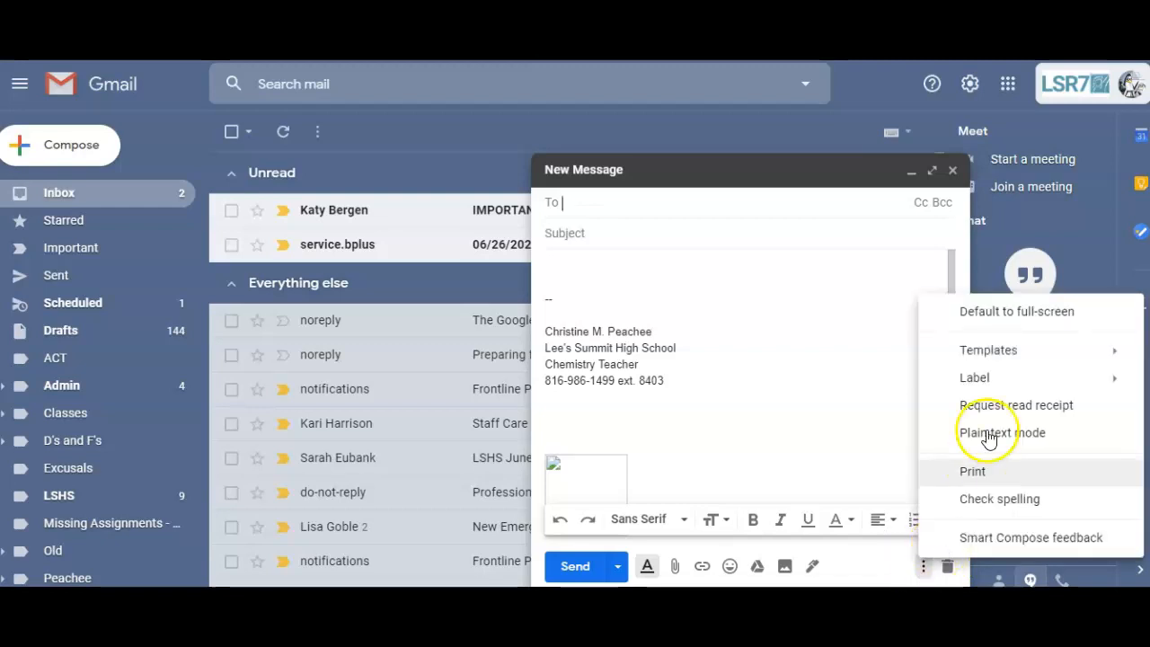
mouse_move(990, 350)
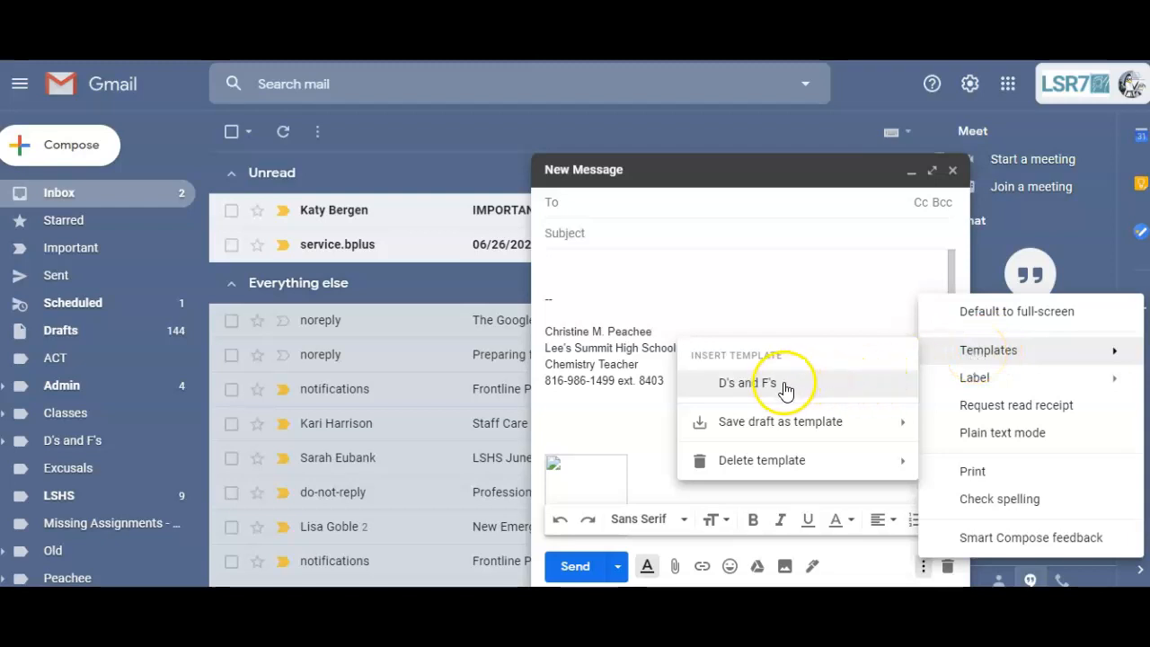
click(735, 386)
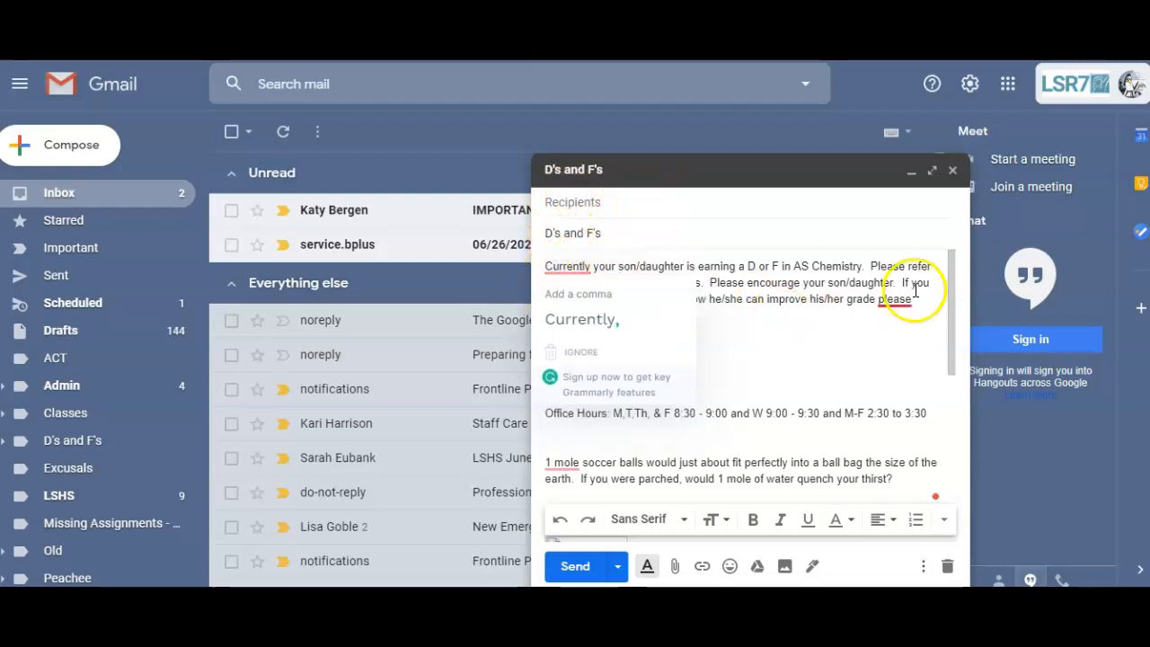
mouse_move(909, 298)
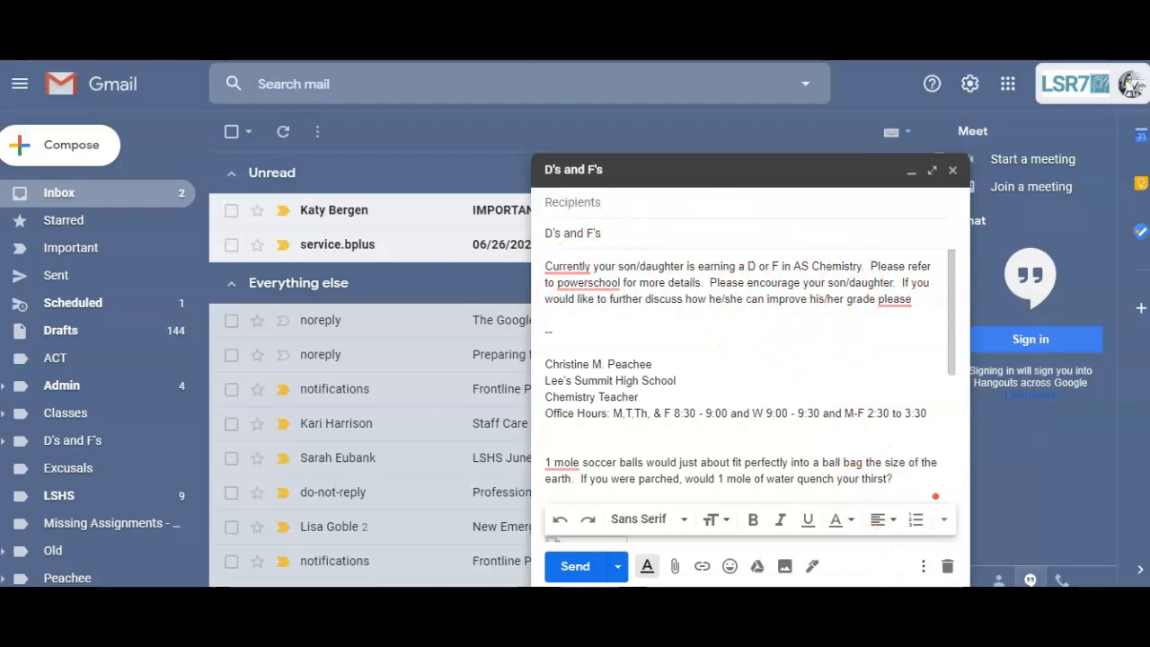
Step: Close the D's and F's draft and start a new message with subject 'Let's Conference'
click(953, 175)
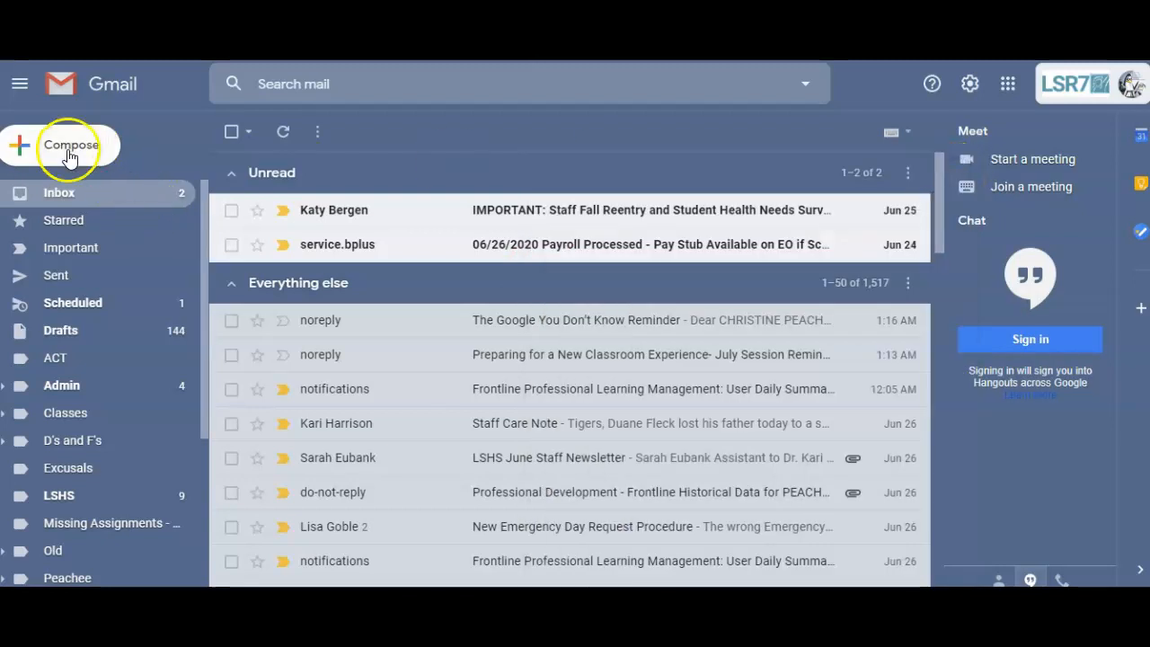
click(64, 149)
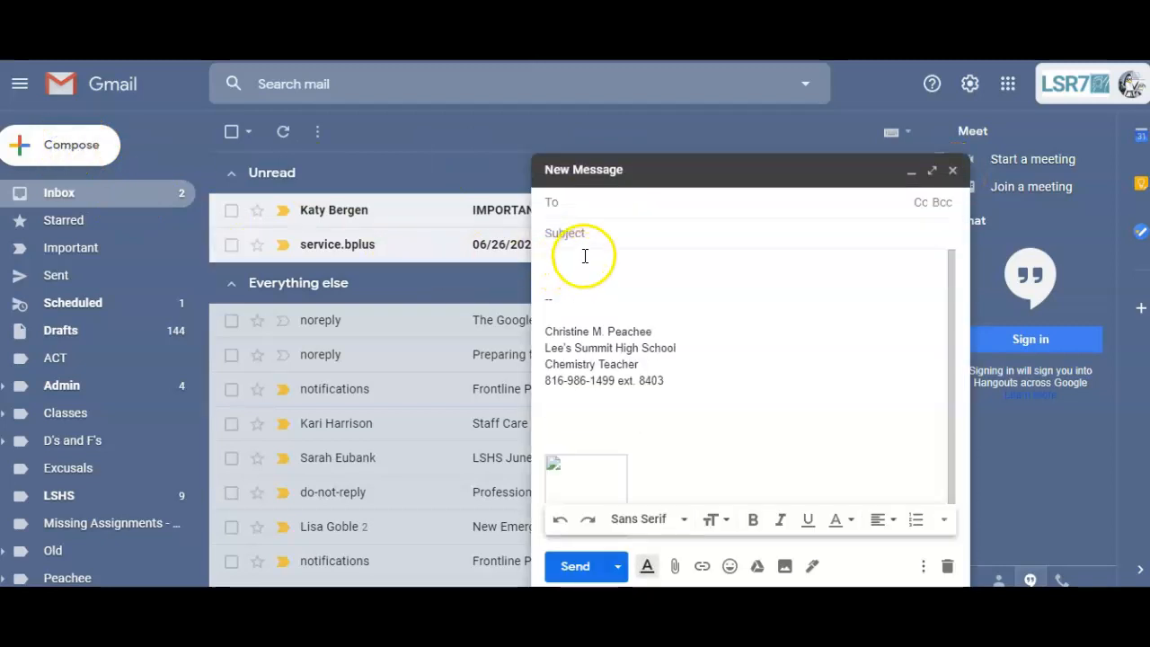
click(598, 235)
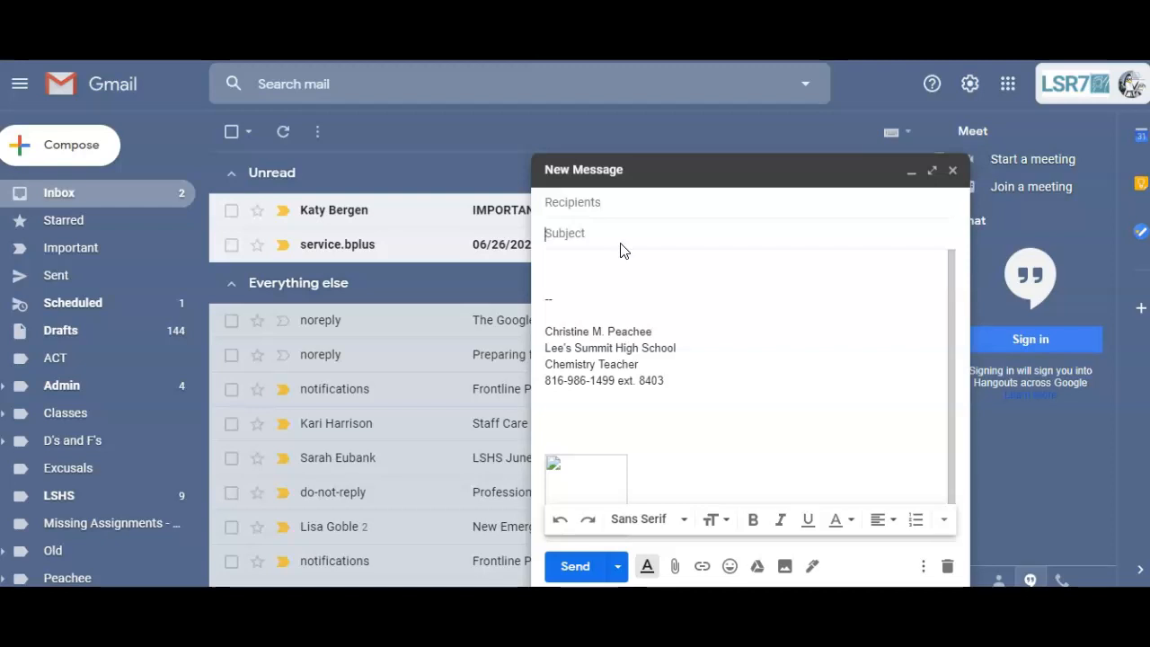
click(620, 243)
text(e)
key(BackSpace)
text(Let's Conference)
key(Tab)
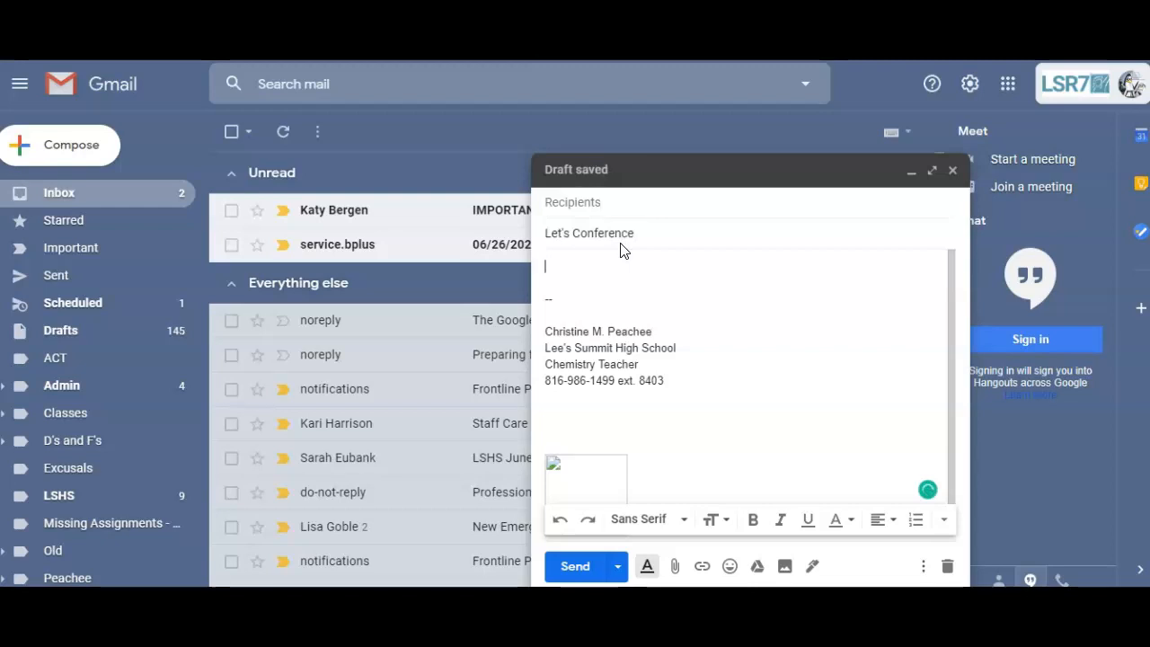
Step: Write the body proposing a one-on-one call about converting mass to mole, then paste a Meet link
text(I saw that you were struggling with the concept of converti)
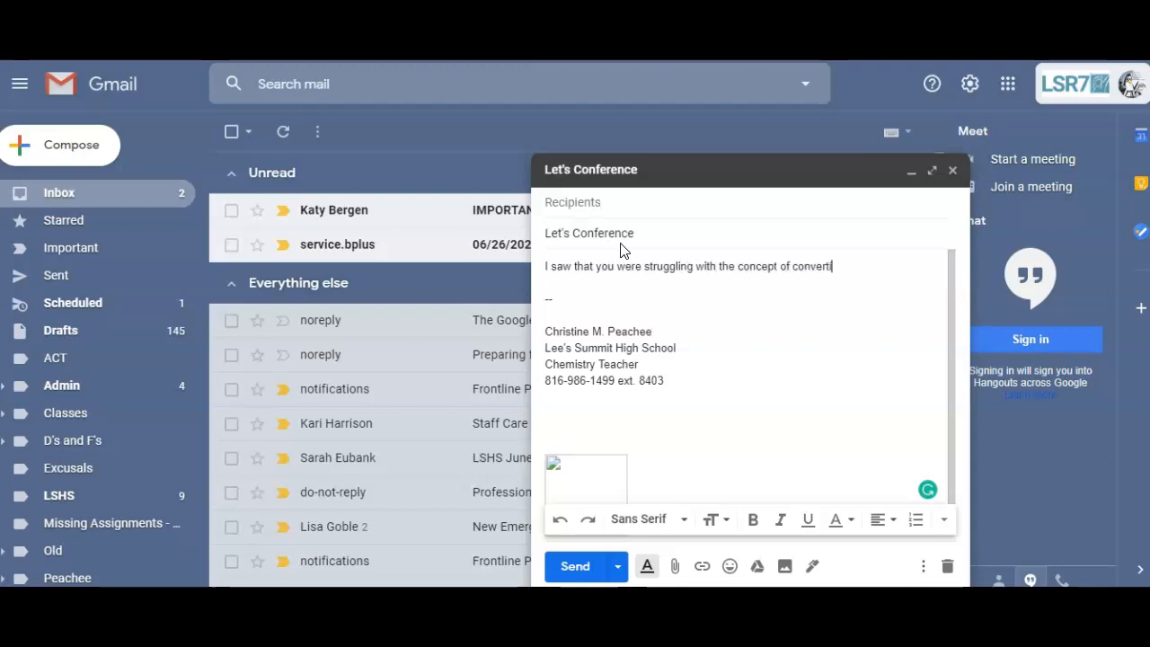
text(ng from mass to mole)
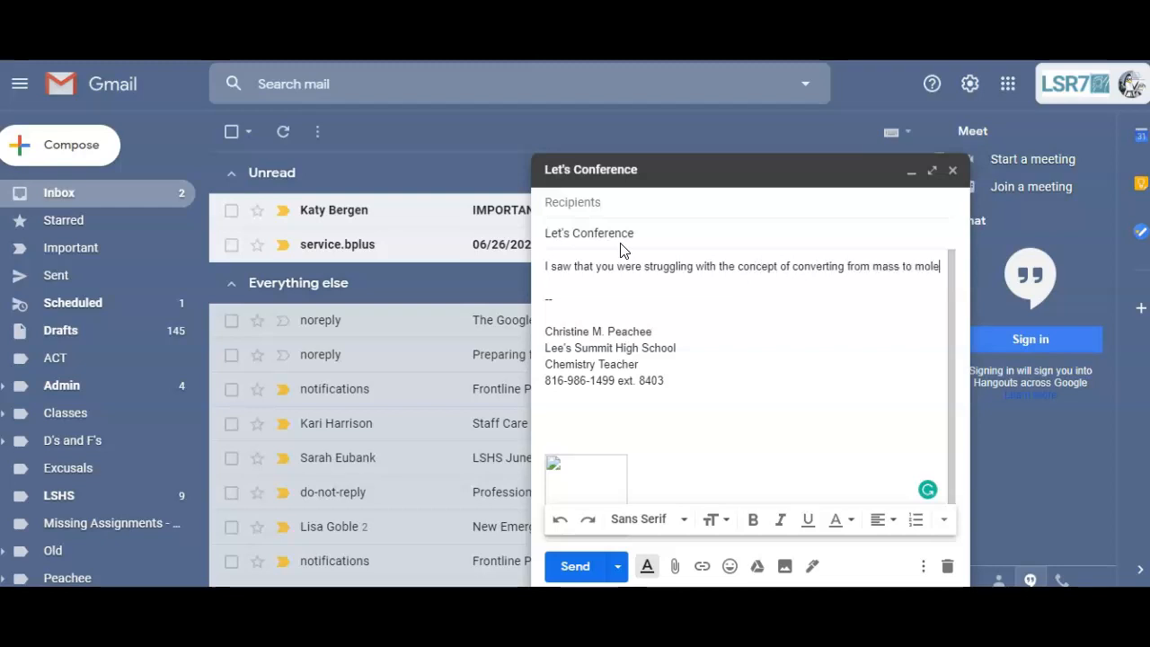
text(.  Please)
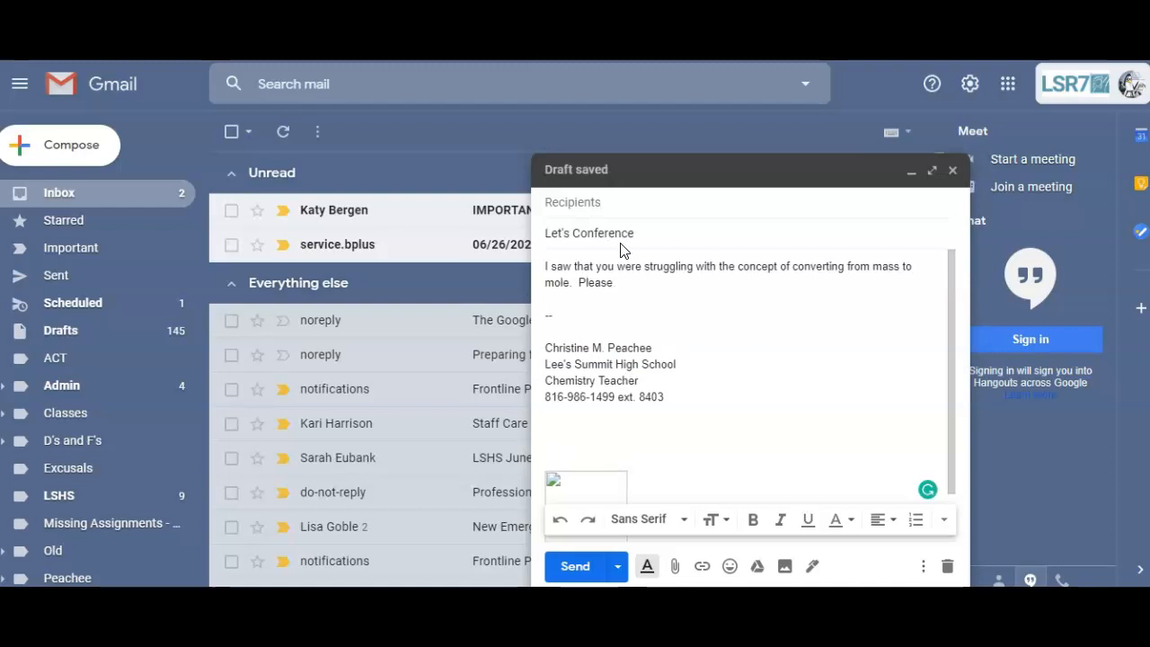
key(BackSpace)
key(BackSpace)
key(BackSpace)
key(BackSpace)
key(BackSpace)
key(BackSpace)
key(BackSpace)
text(Let's have a confere)
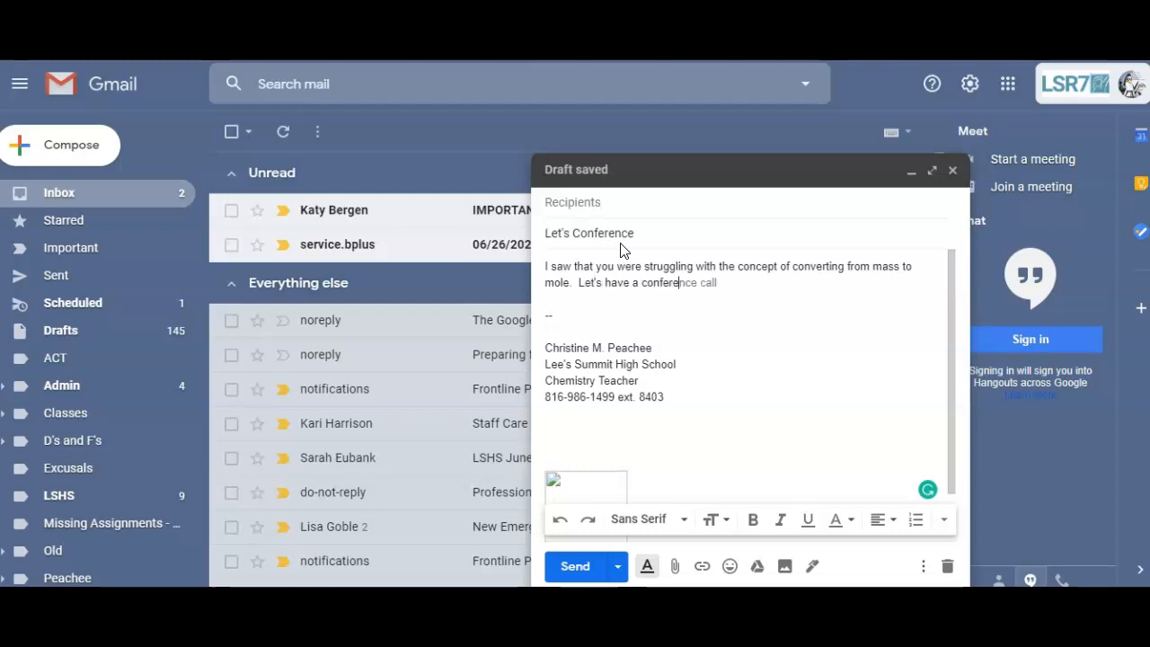
text(nce call, just you and me)
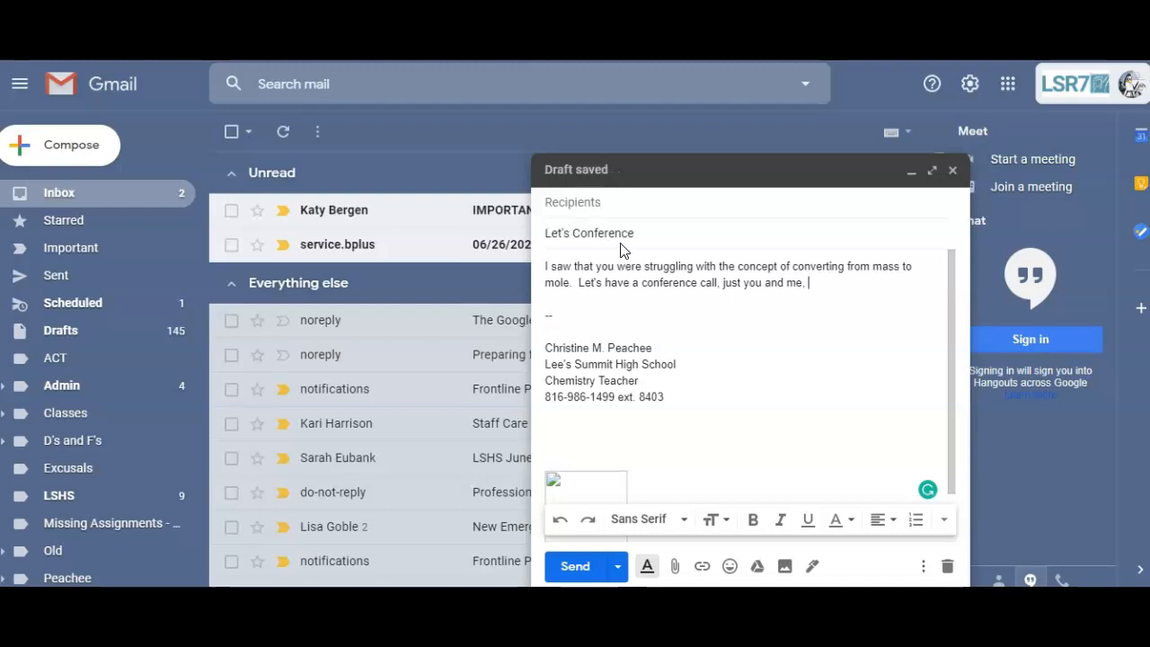
text(.  Let)
text(me know when you are)
key(Tab)
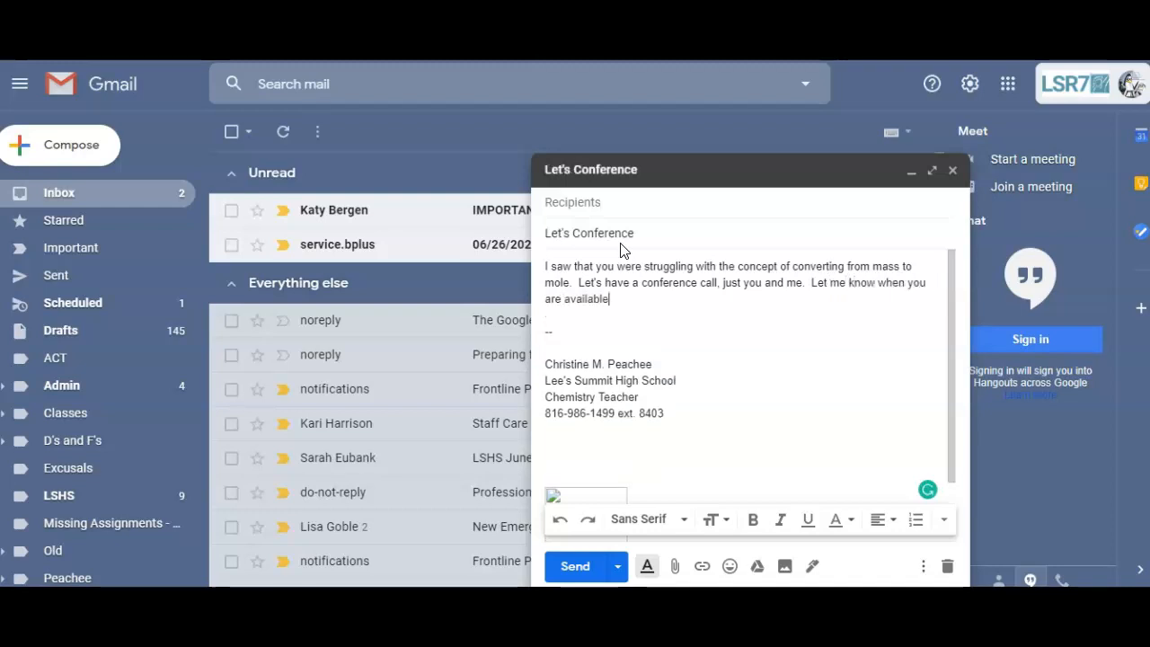
text(.)
key(Return)
key(Return)
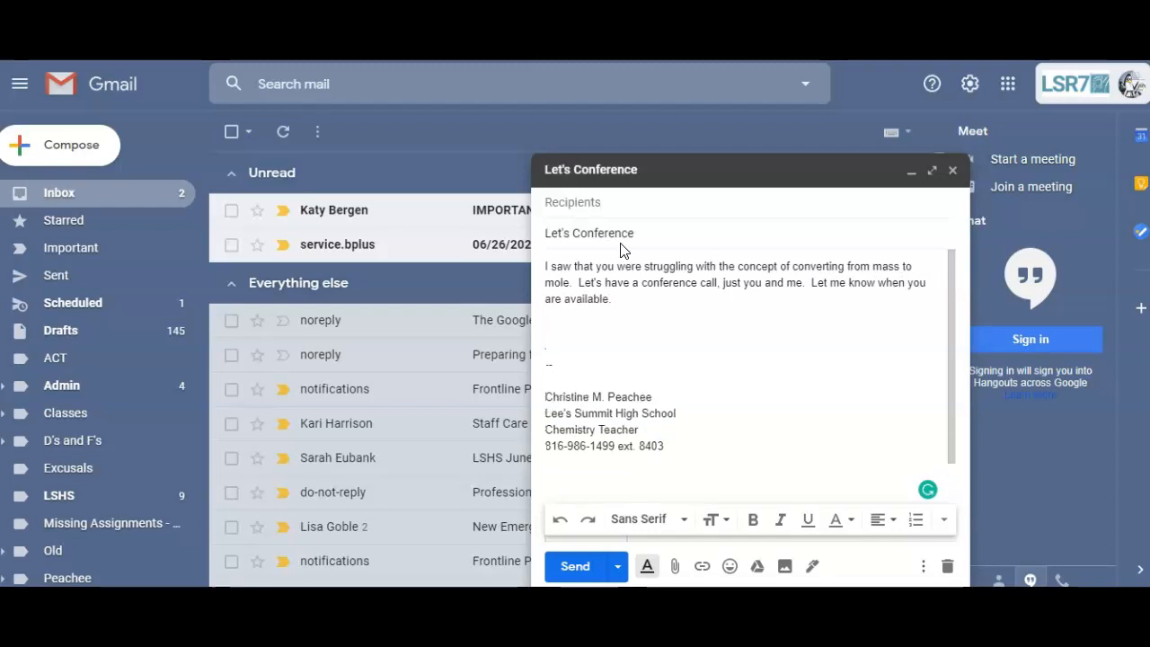
Step: Save the draft as a new template named 'Let's Conference'
click(682, 329)
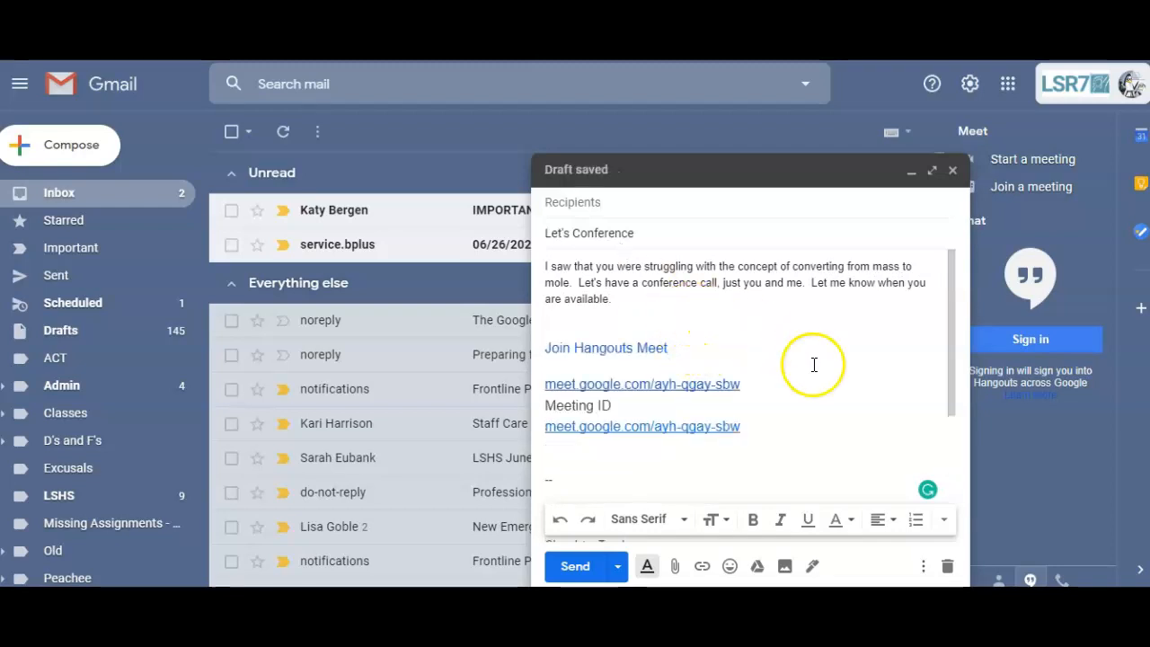
click(924, 567)
mouse_move(991, 350)
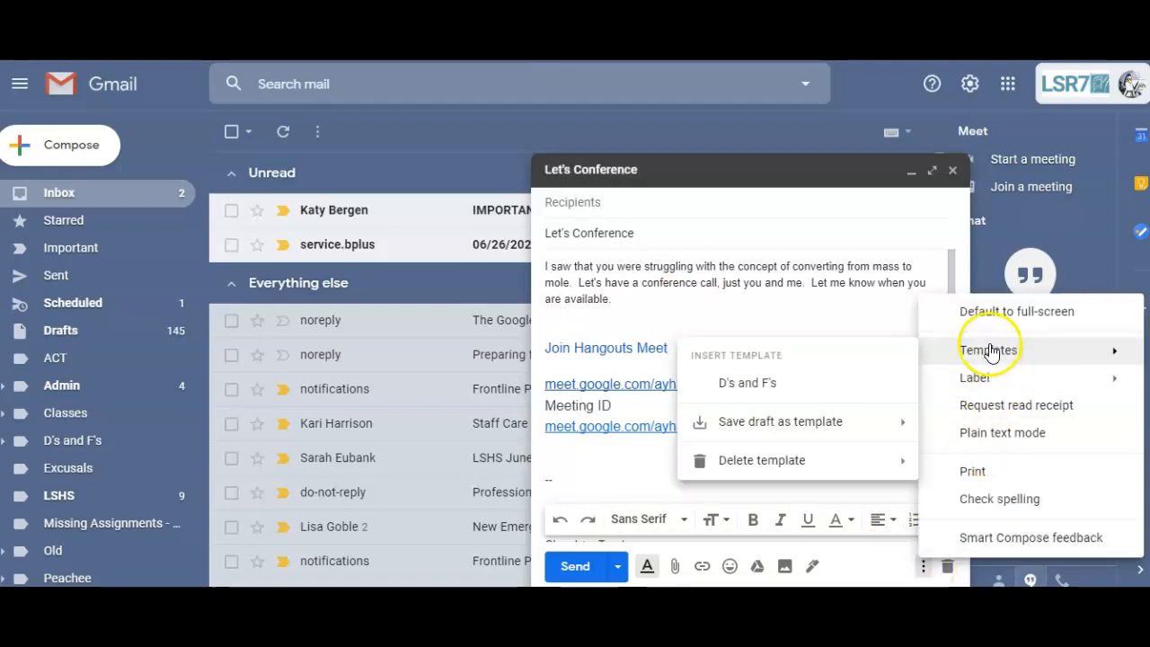
mouse_move(852, 429)
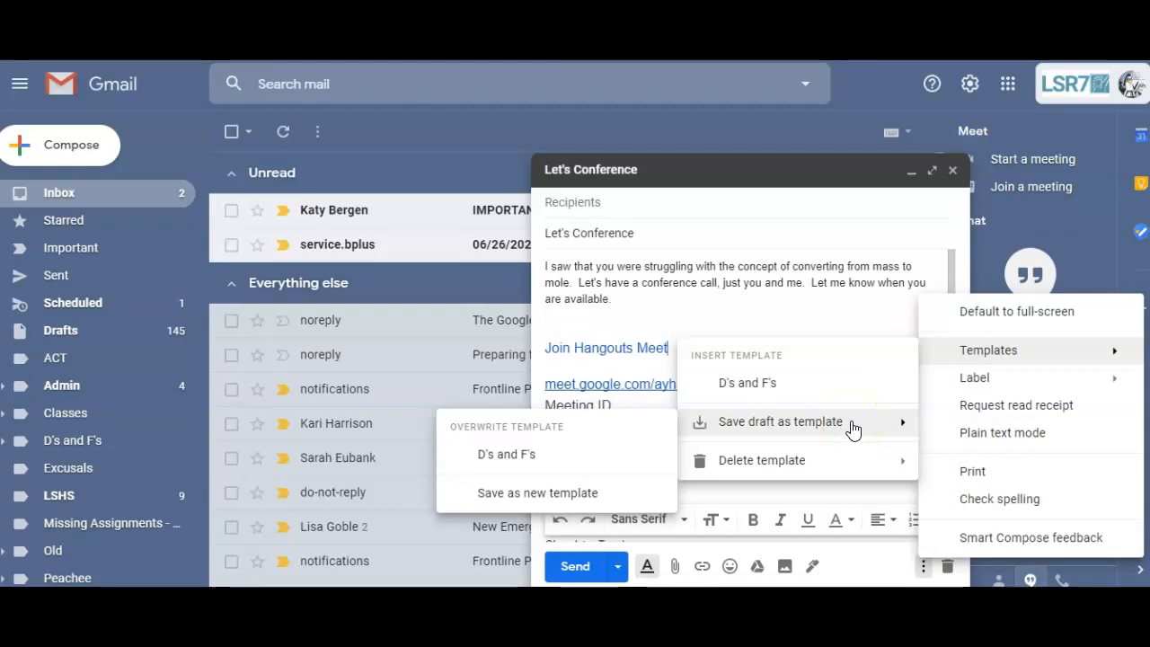
click(816, 425)
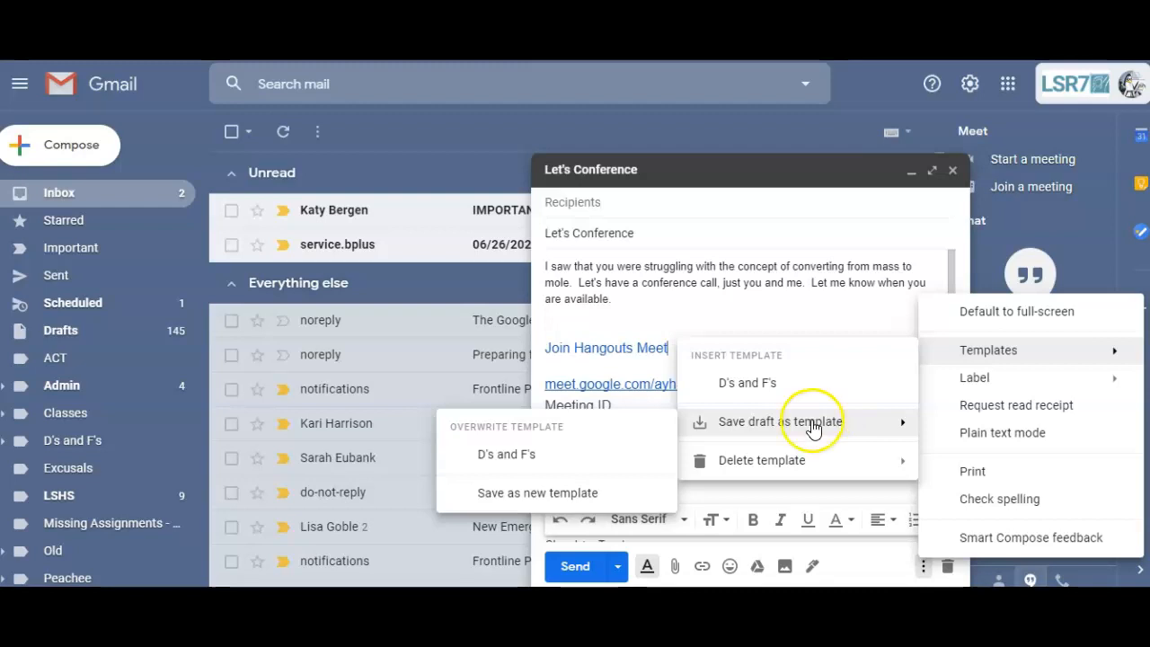
click(537, 494)
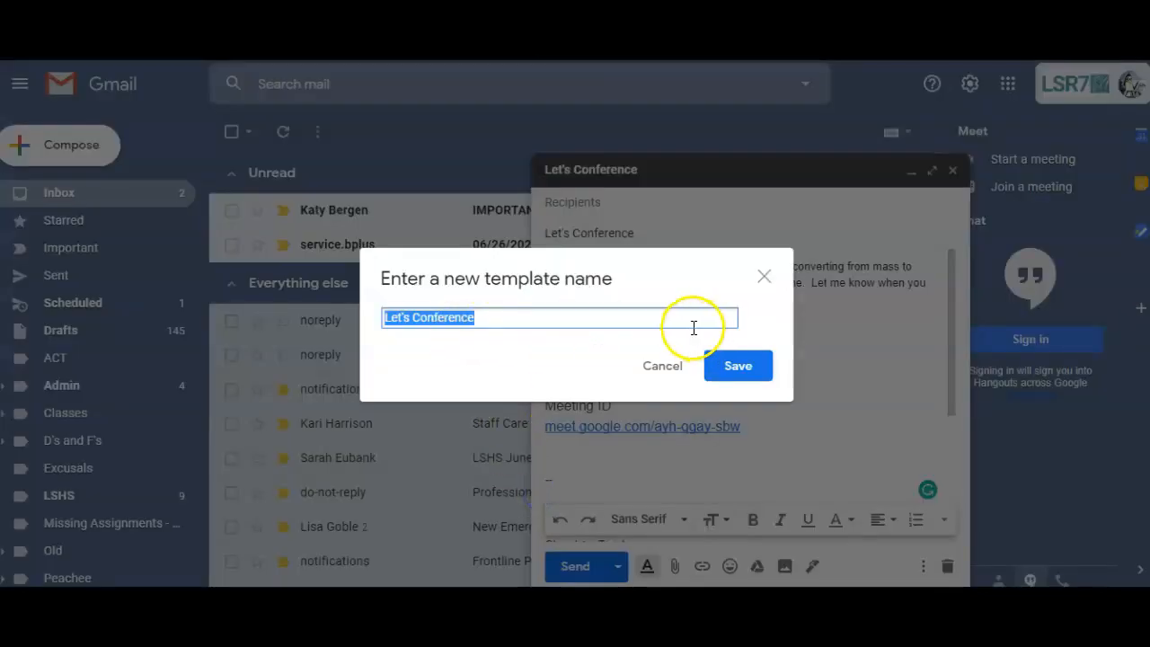
click(735, 368)
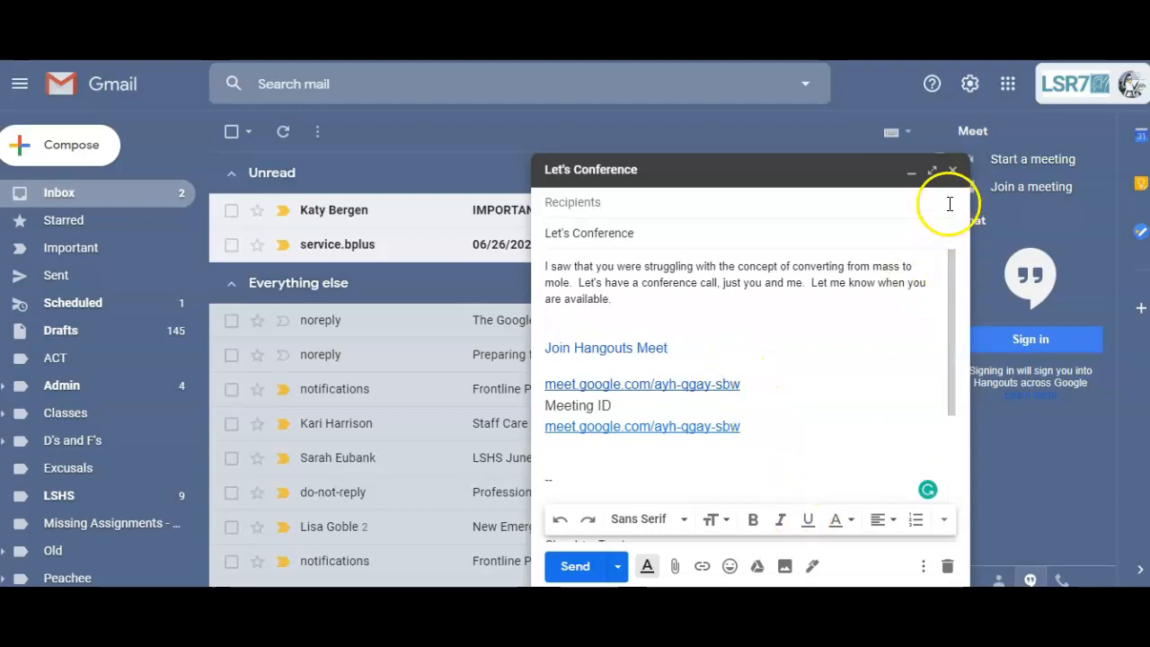
Step: Test the Let's Conference template in a fresh message, then close it to return to the inbox
click(952, 170)
click(72, 144)
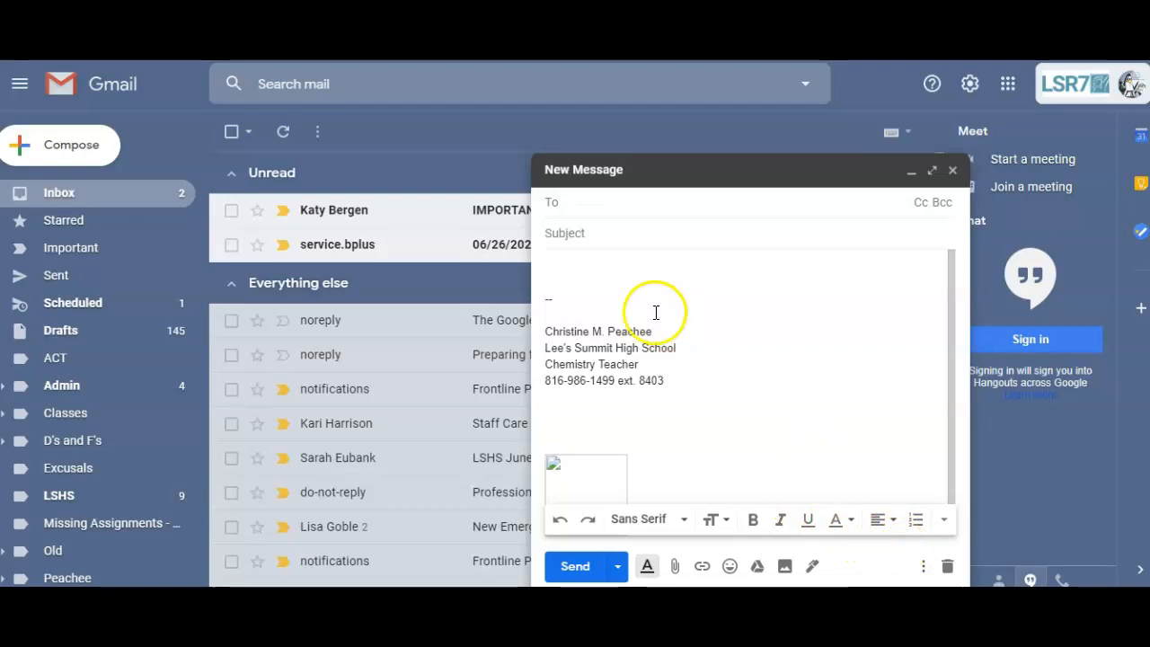
click(923, 566)
click(978, 351)
click(773, 385)
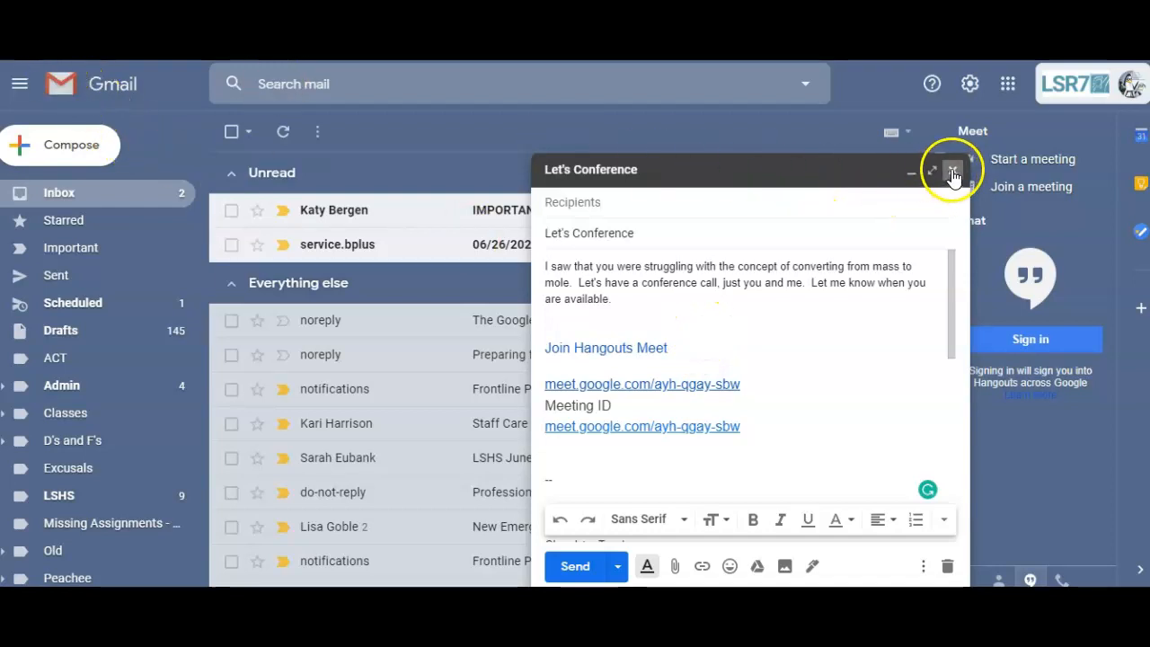
click(699, 328)
click(702, 328)
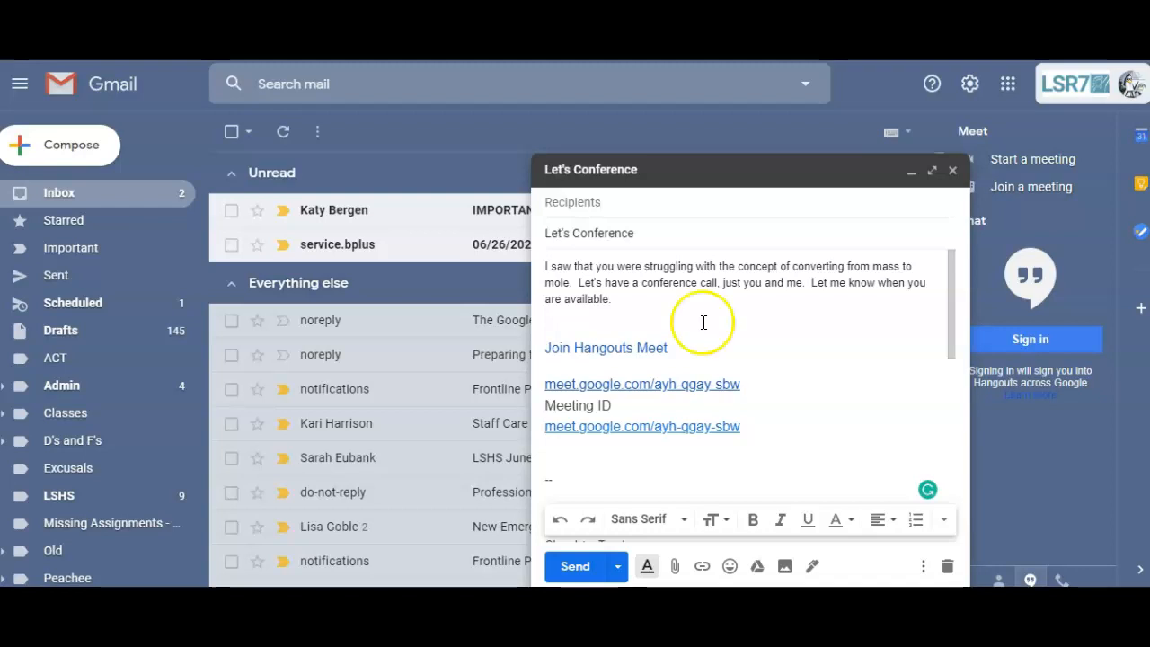
click(953, 179)
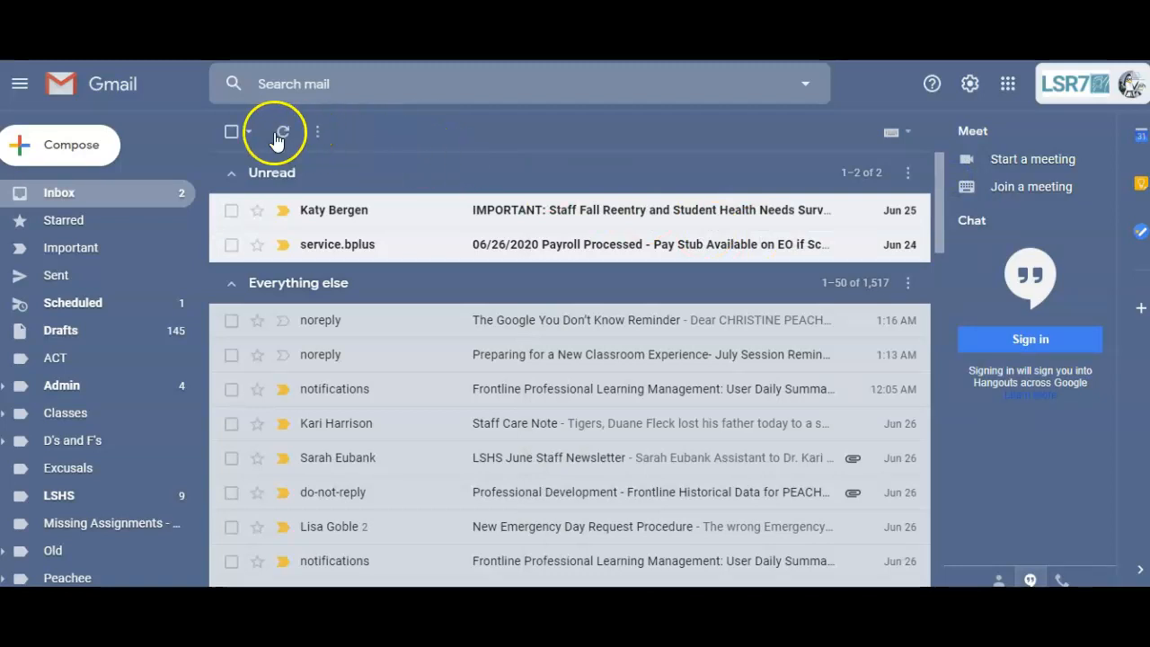
Step: Write a 'Test Wednesday...' message reminding students of Wednesday's test and to review on schoology
click(95, 153)
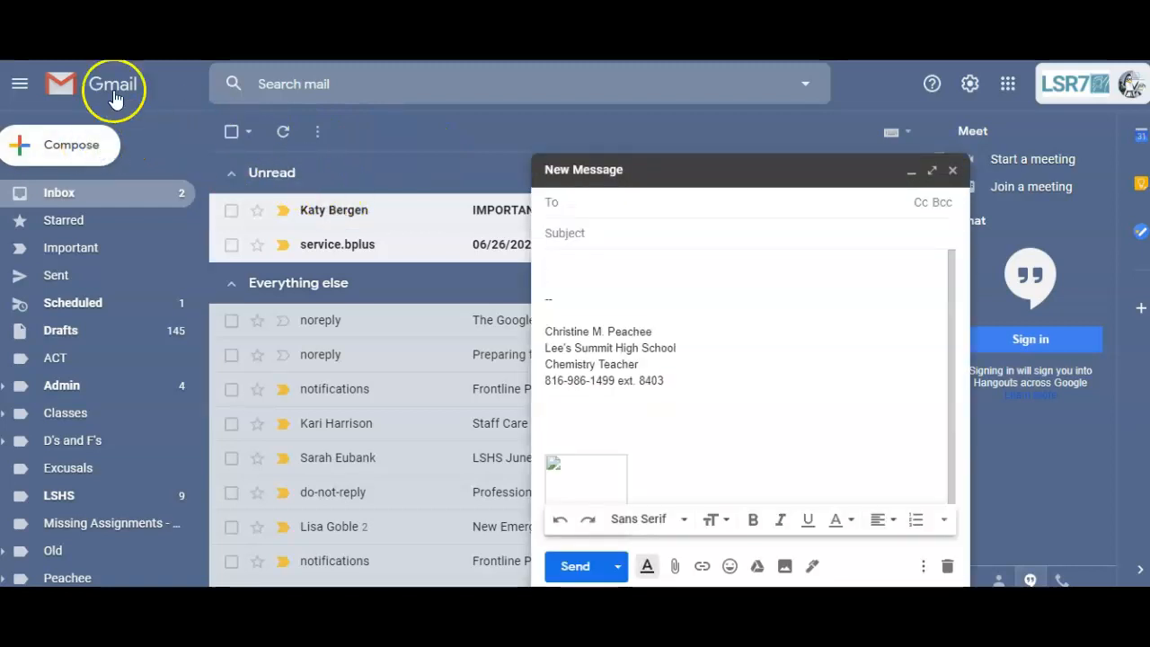
click(593, 235)
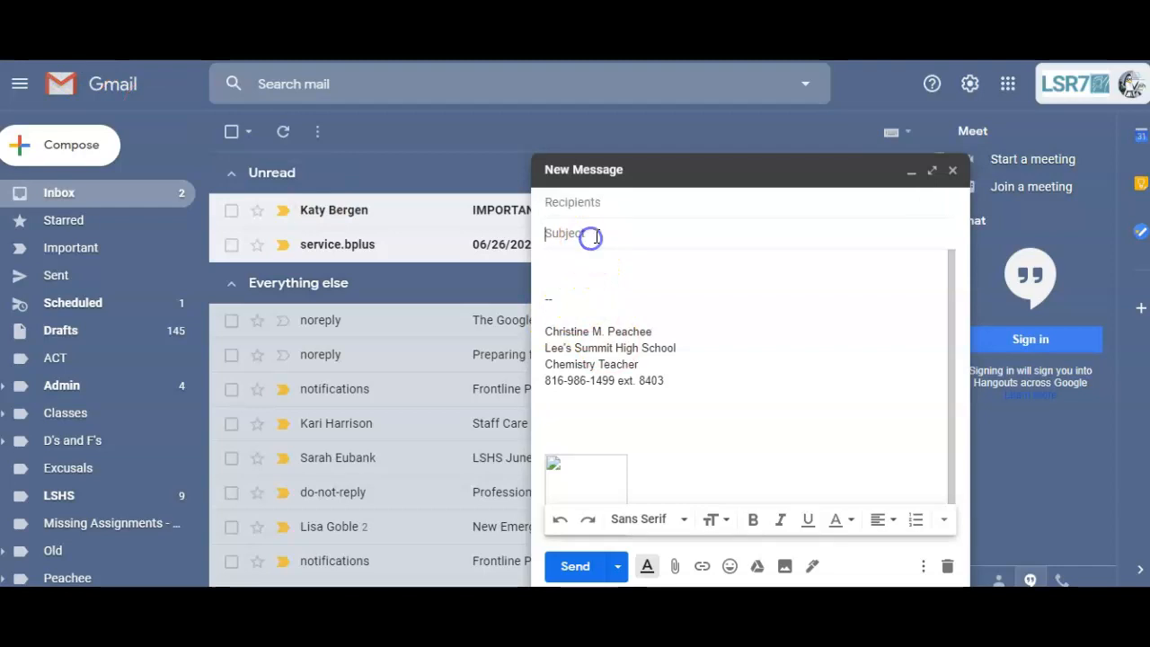
text(Test Wednesday...)
key(Tab)
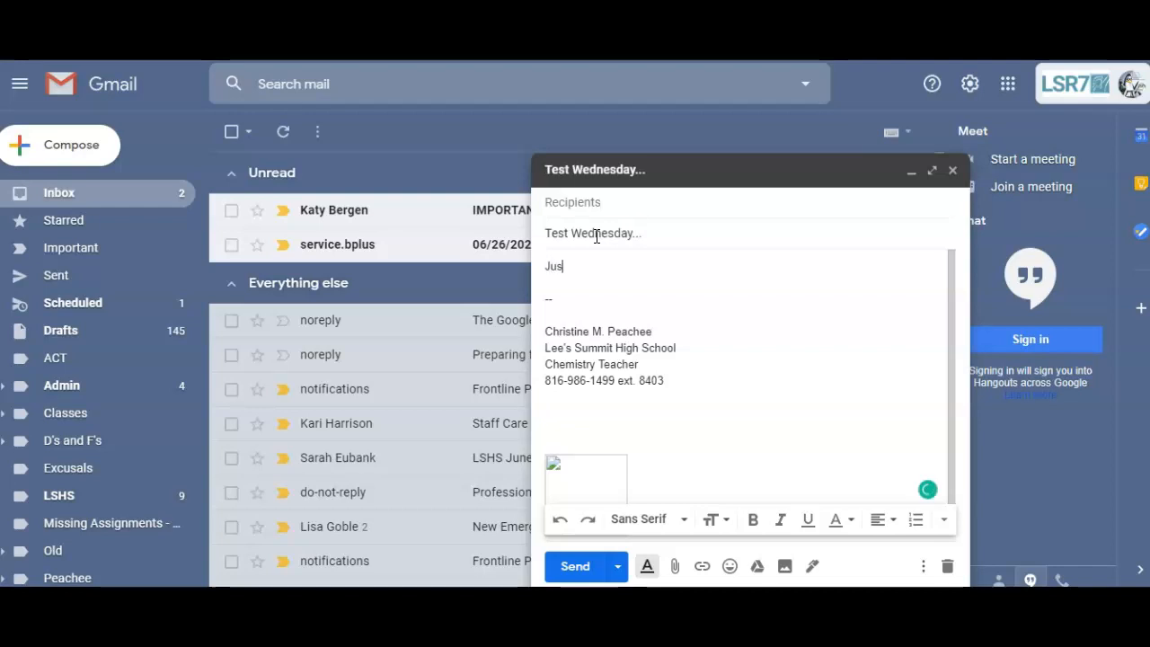
text(Just a friendly reminder that you have a test on Wednesday.)
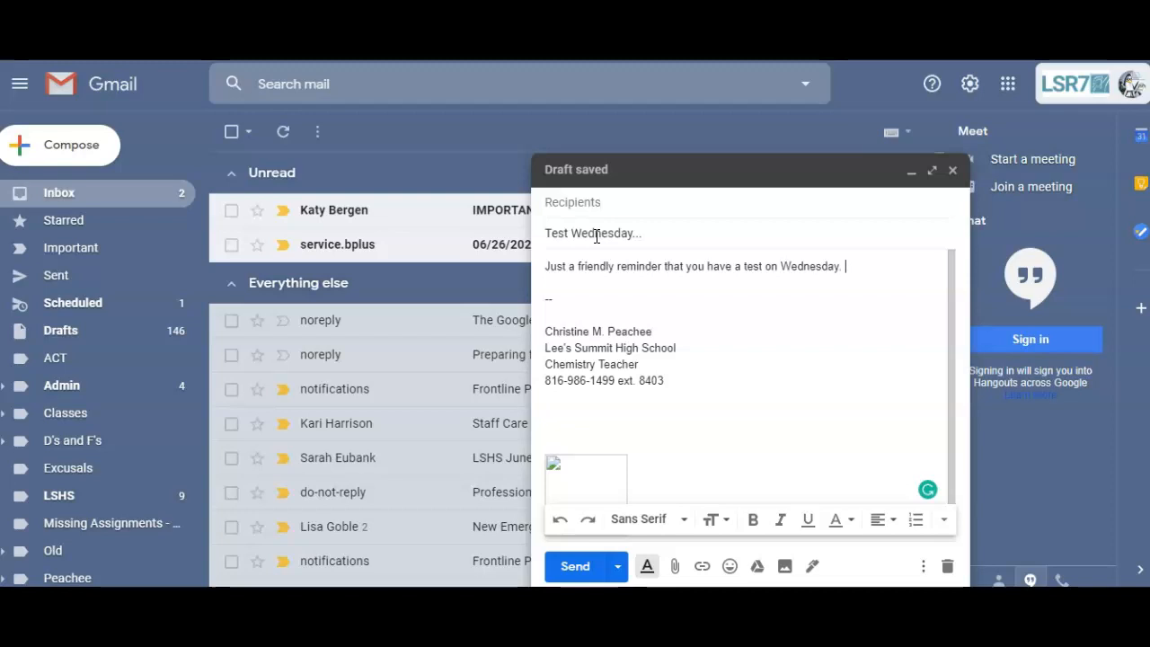
text(p on)
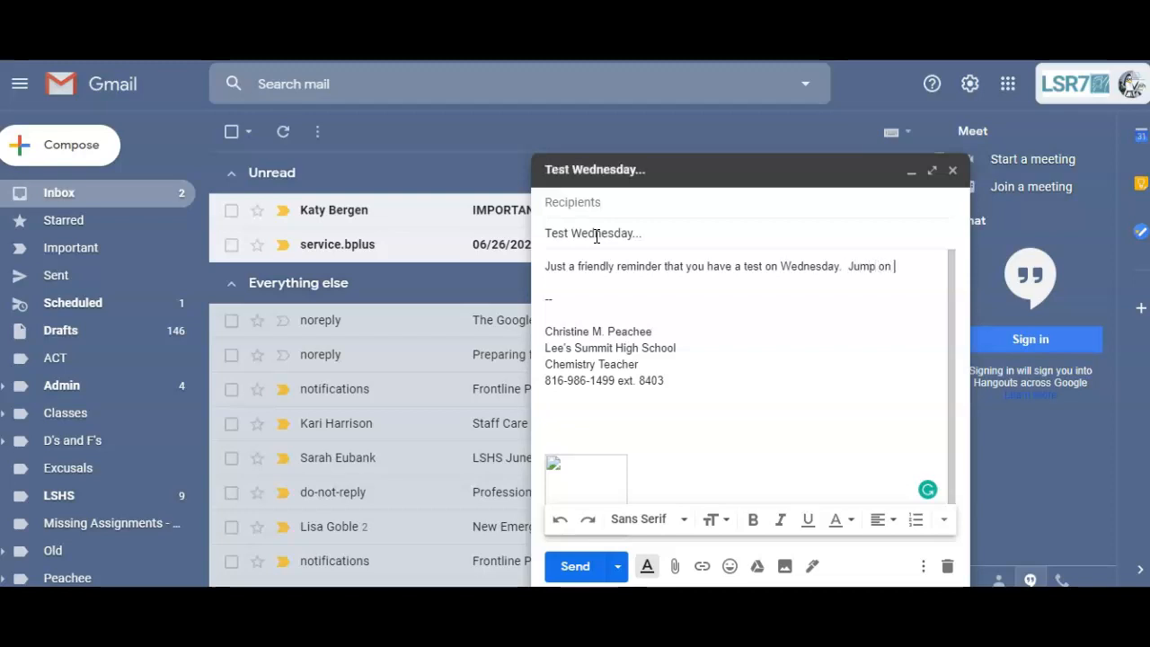
text( schoology and go over your review for this test.)
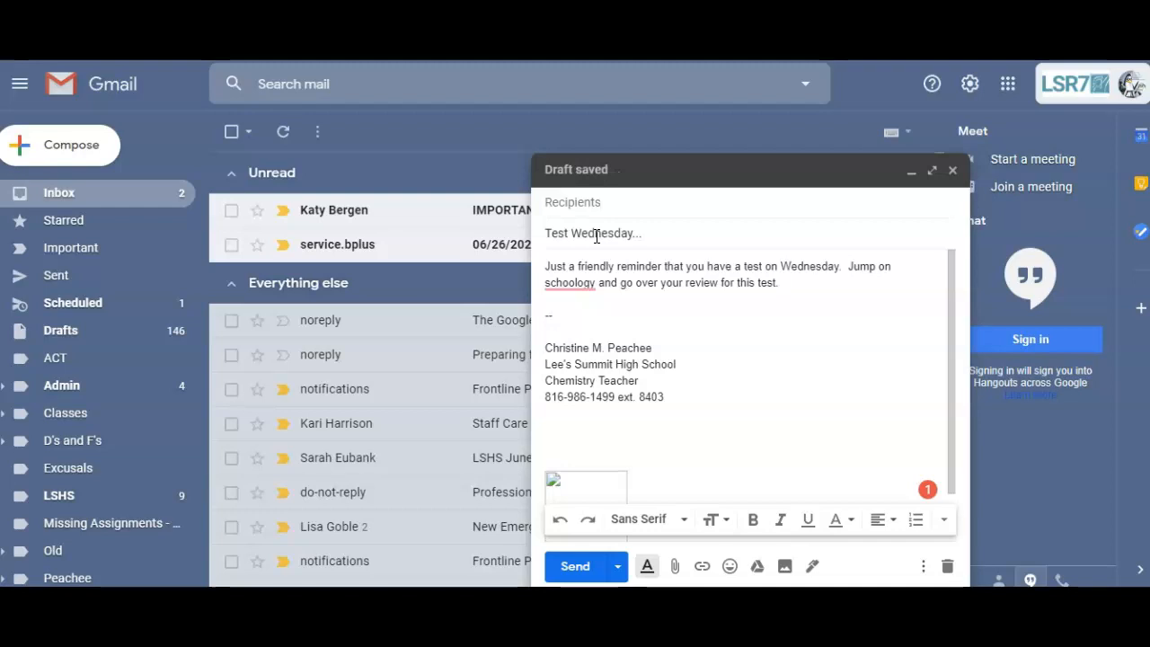
Step: After the missing-recipient error, add the suggested contact as the recipient
click(617, 573)
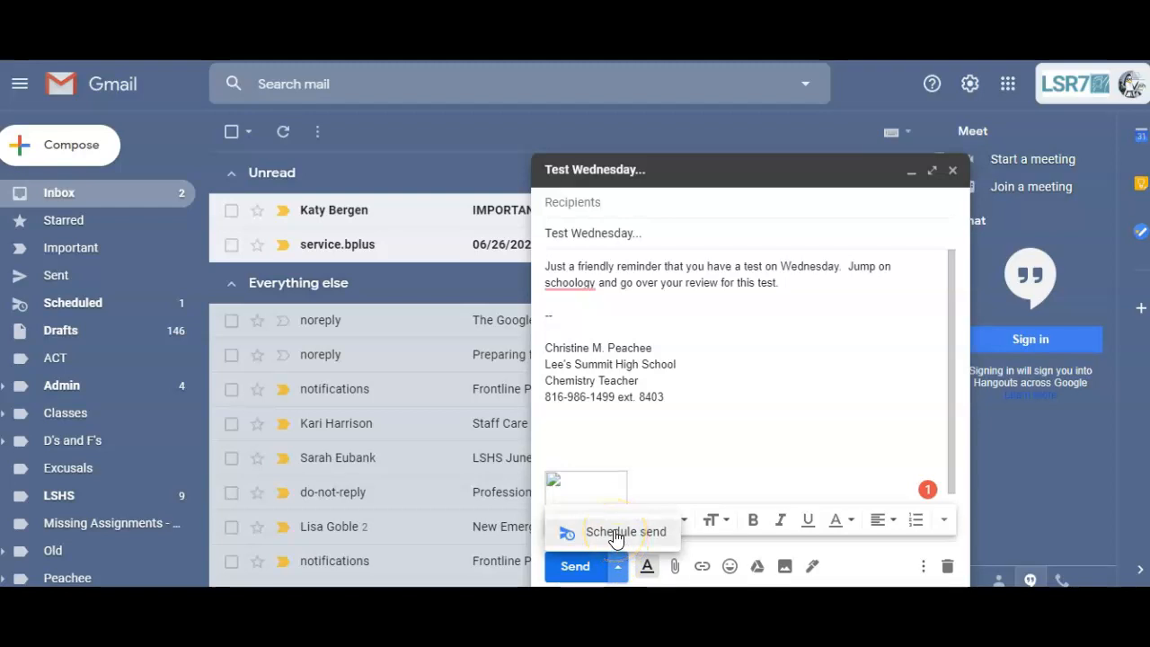
click(615, 534)
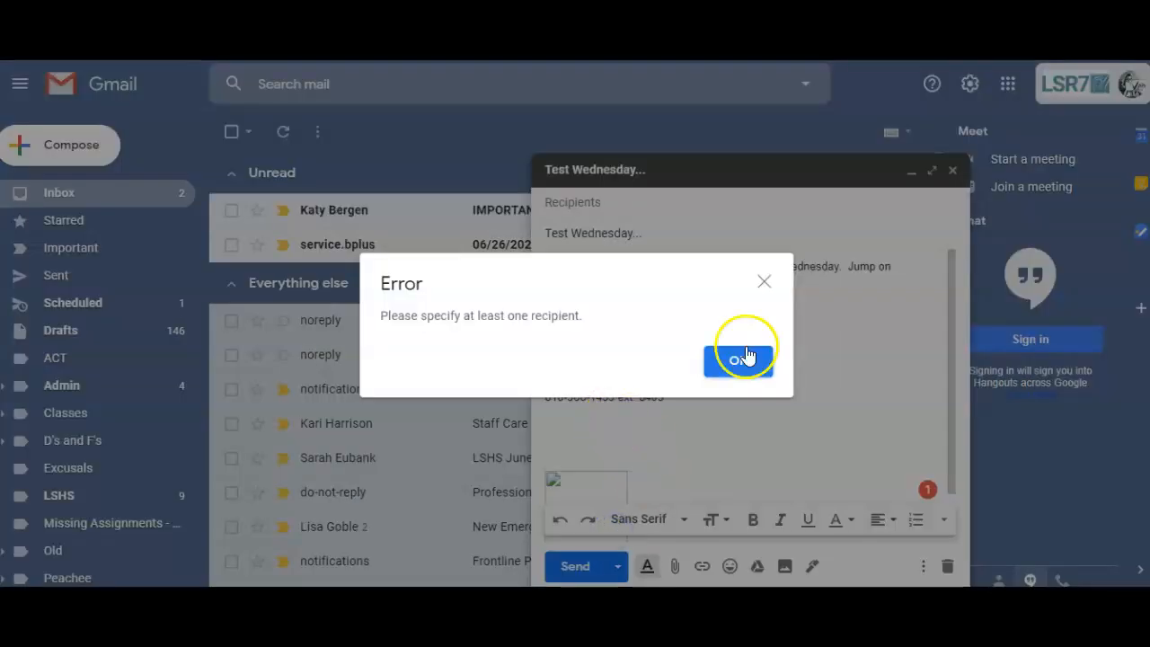
click(738, 364)
click(598, 206)
text(cmp)
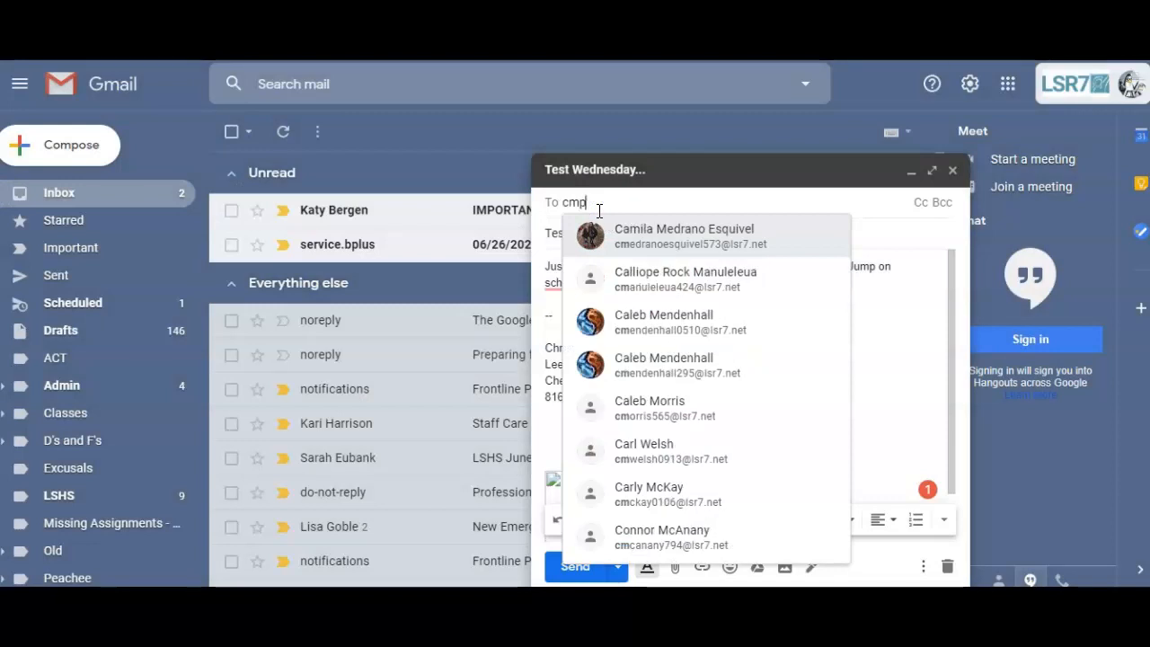
text(e)
key(Return)
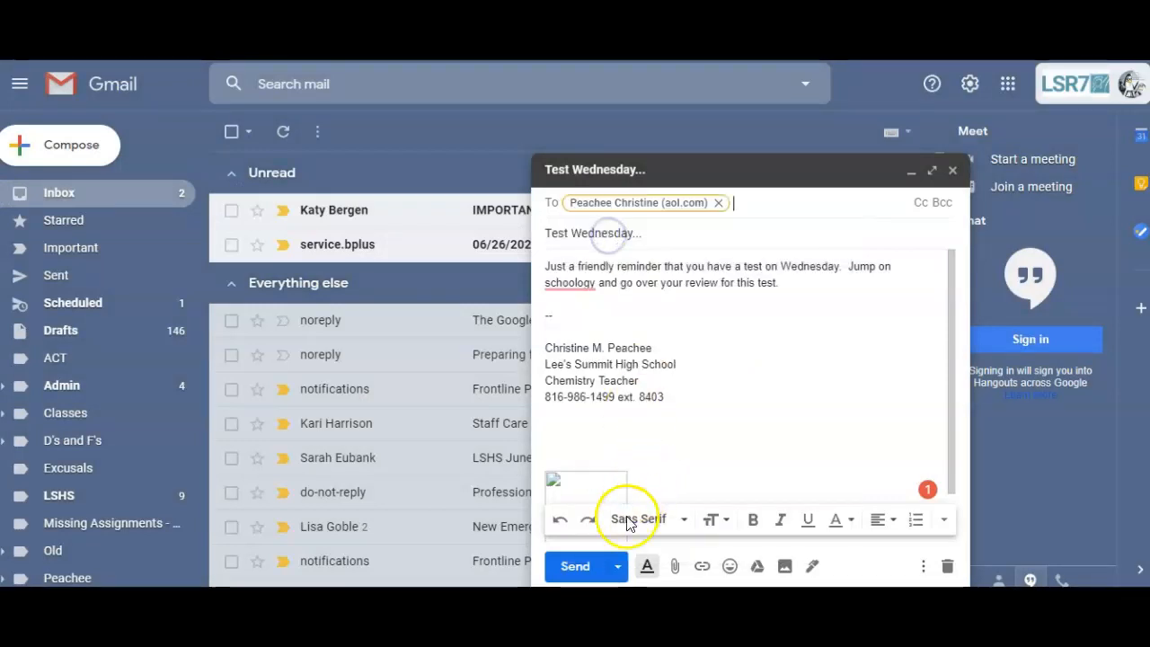
Step: Schedule the Test Wednesday reminder to send on Jun 28 at 8:09 PM
click(617, 566)
click(620, 534)
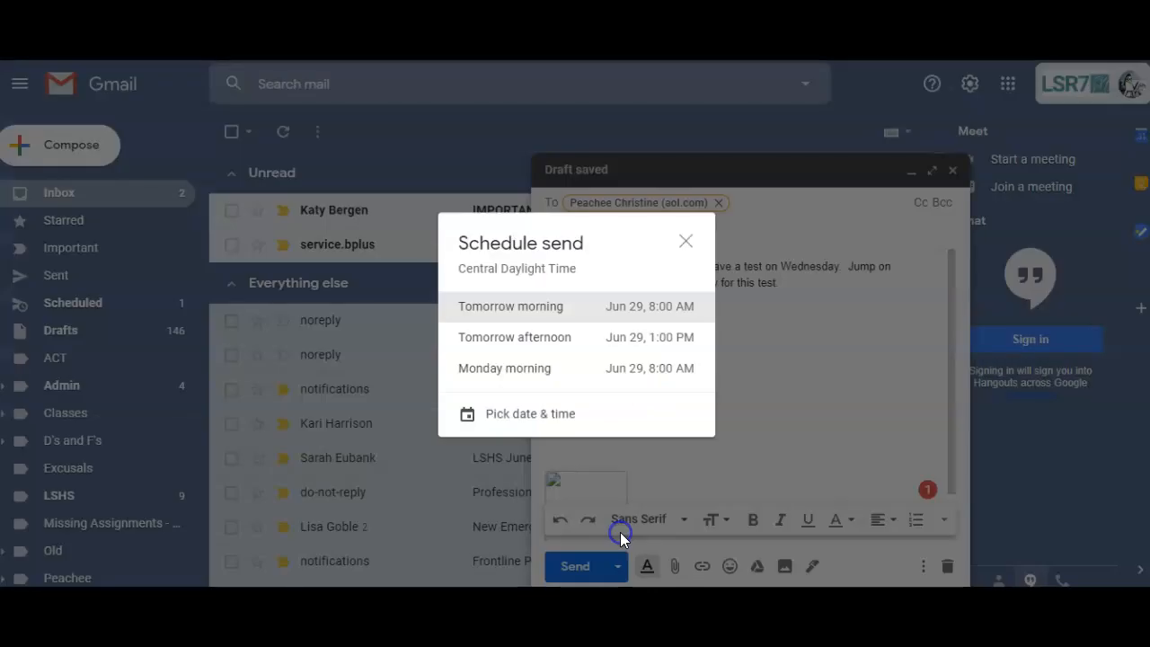
click(521, 415)
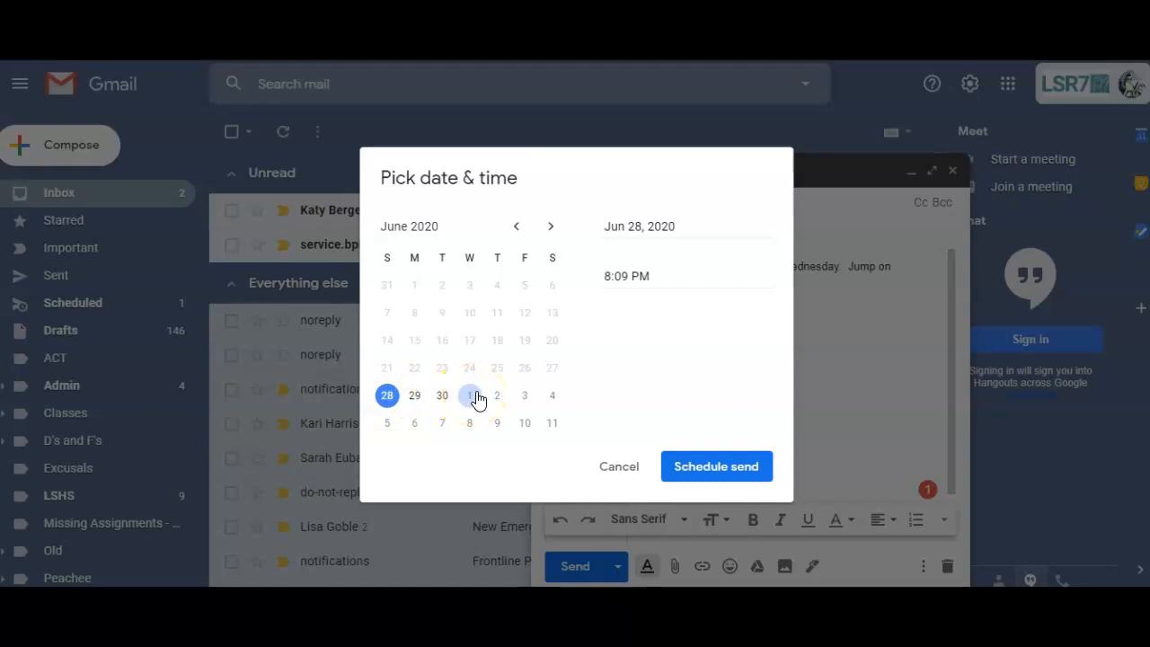
click(387, 401)
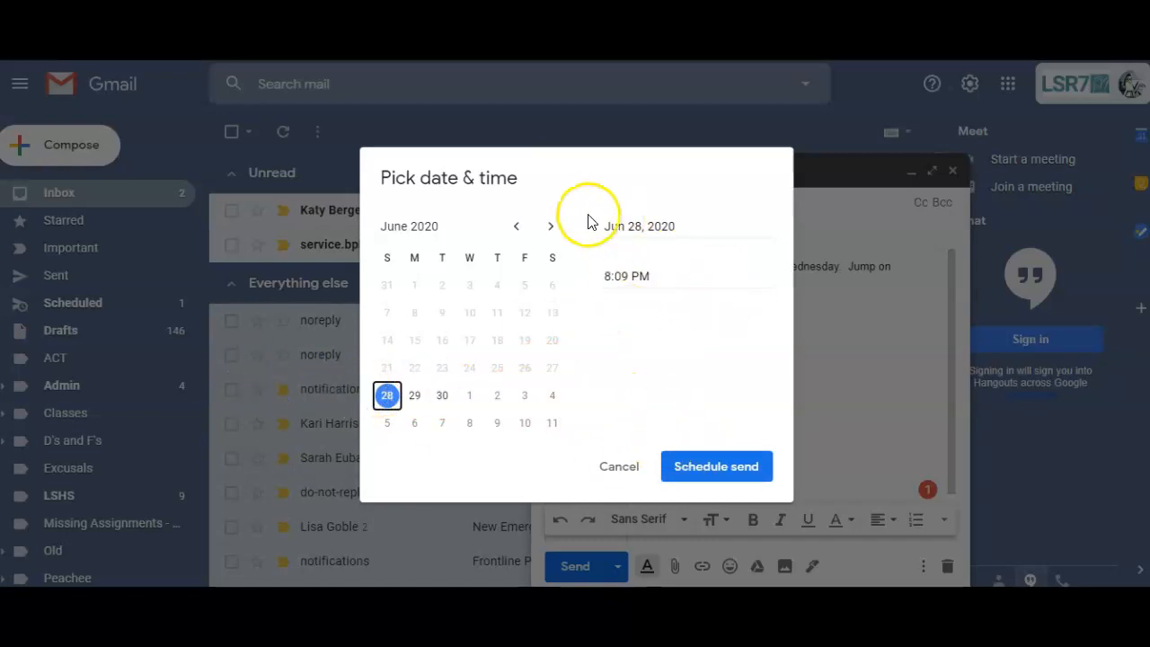
click(724, 469)
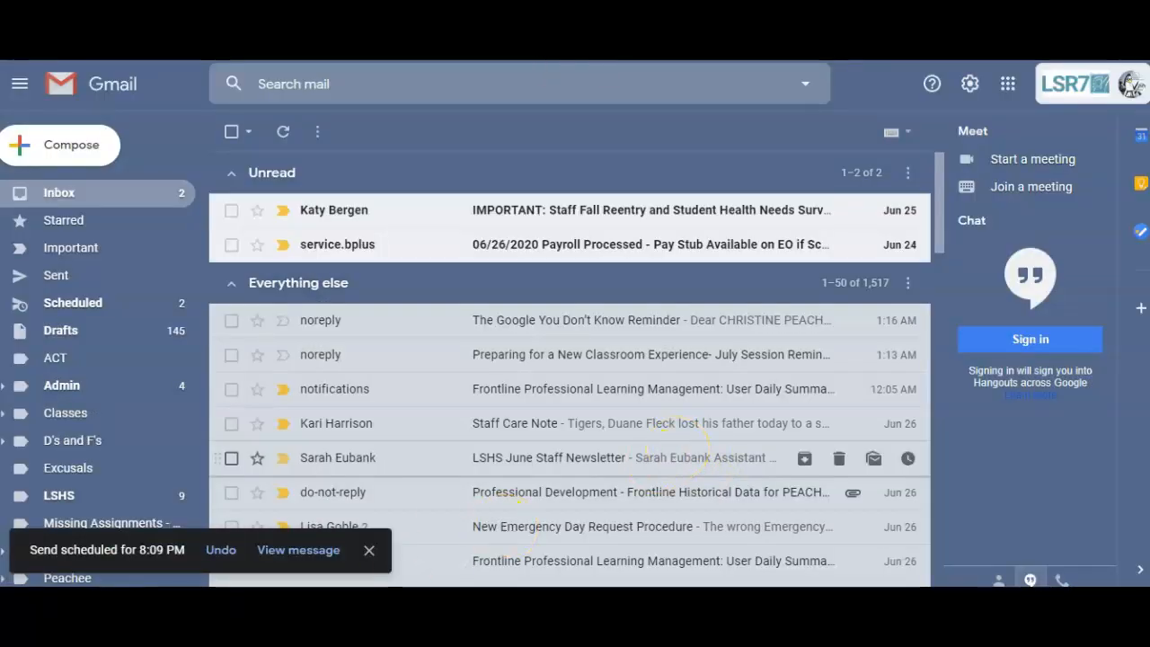
Step: Cancel the scheduled send of 'Upcoming Assessment', leaving only Test Wednesday scheduled
click(283, 551)
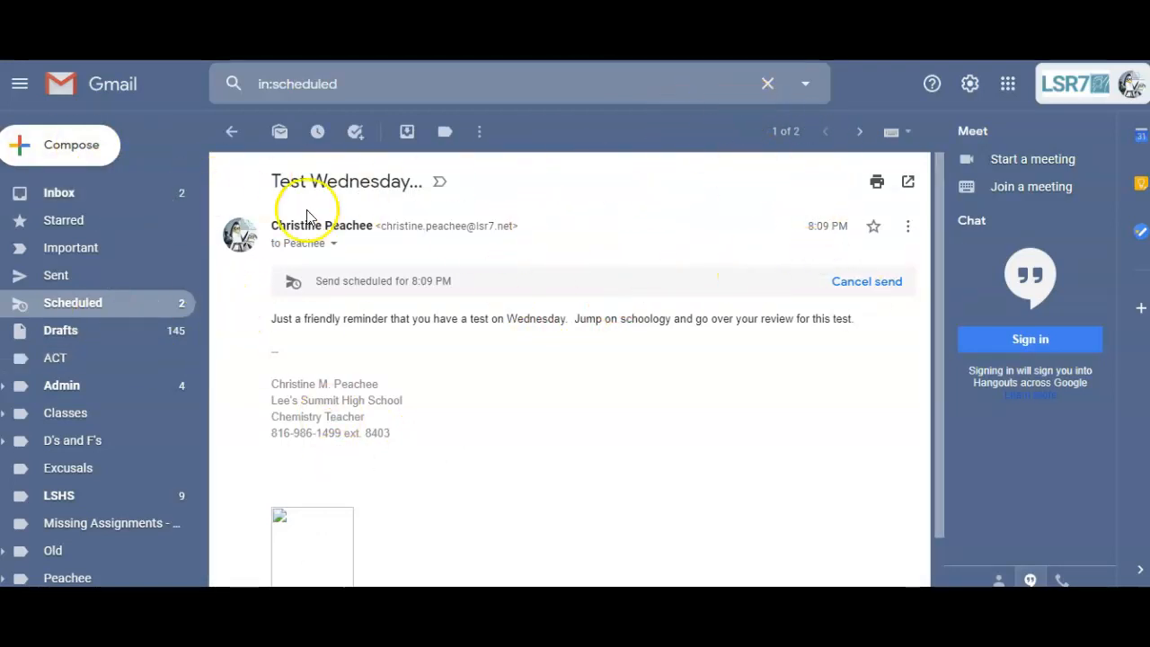
click(231, 132)
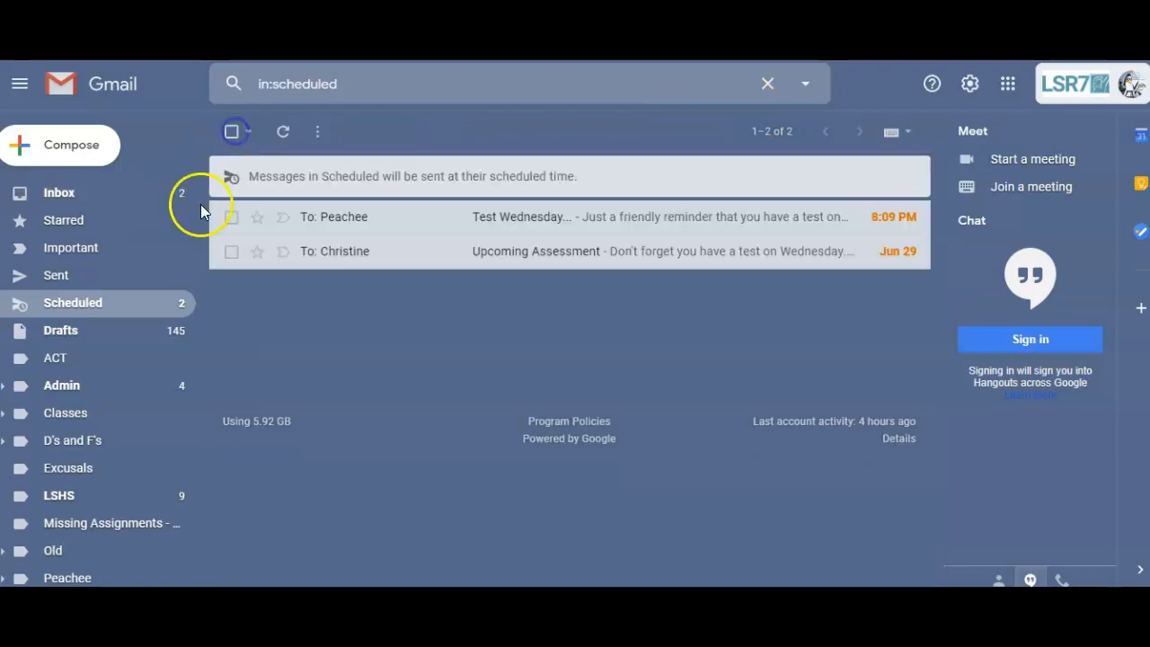
click(93, 306)
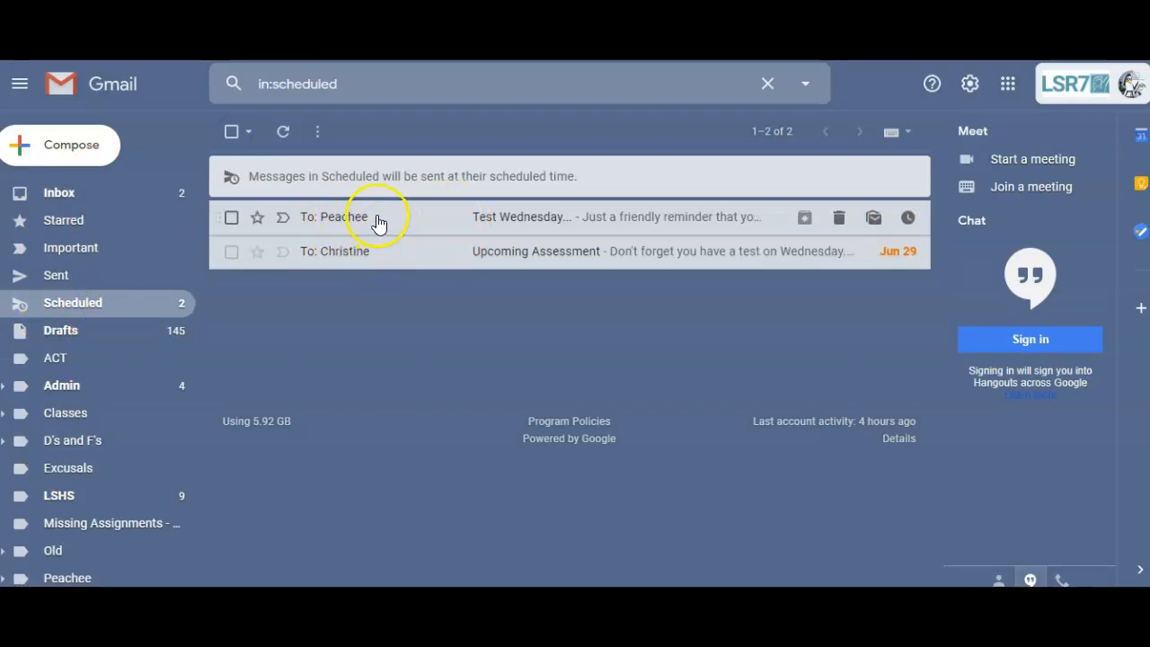
click(434, 254)
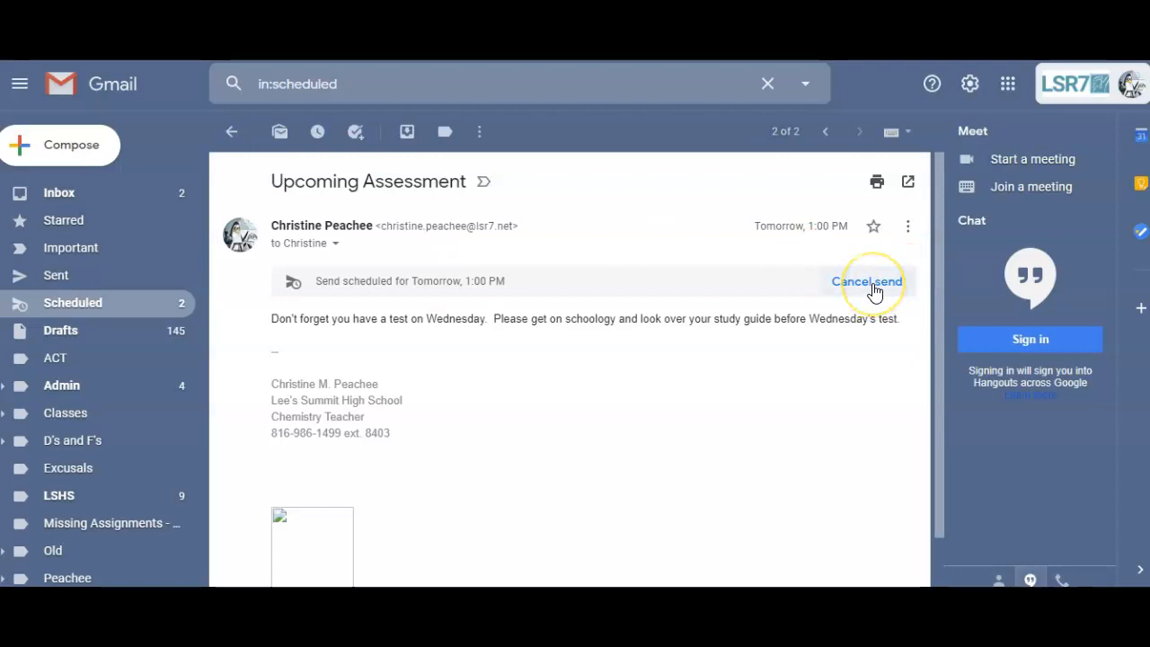
click(872, 284)
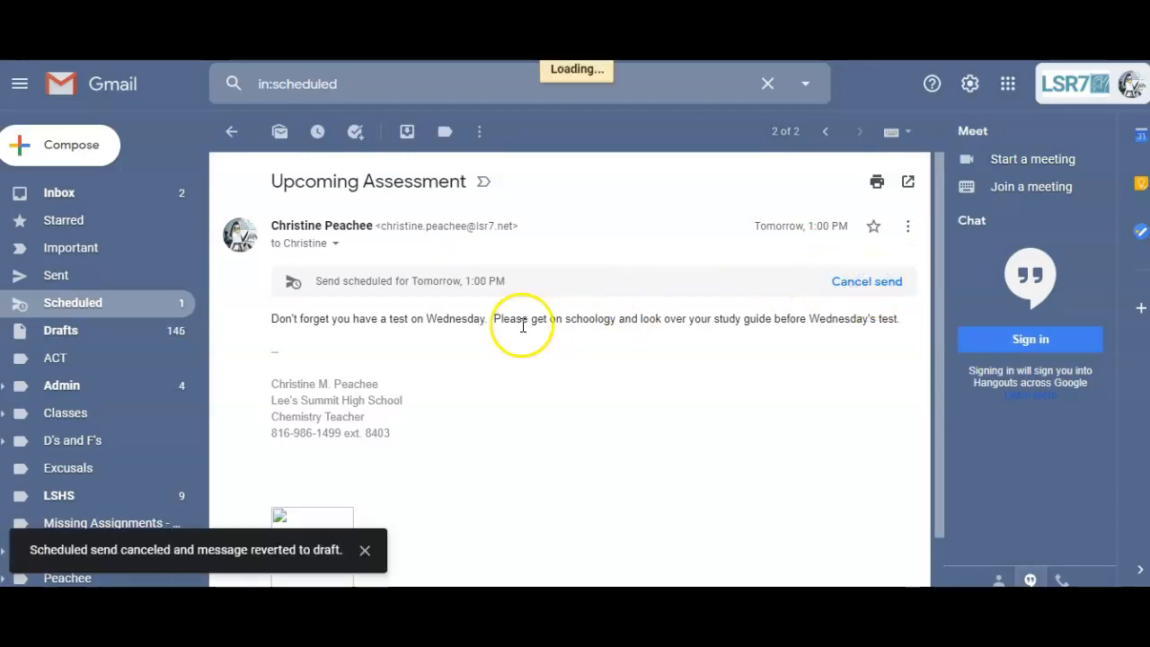